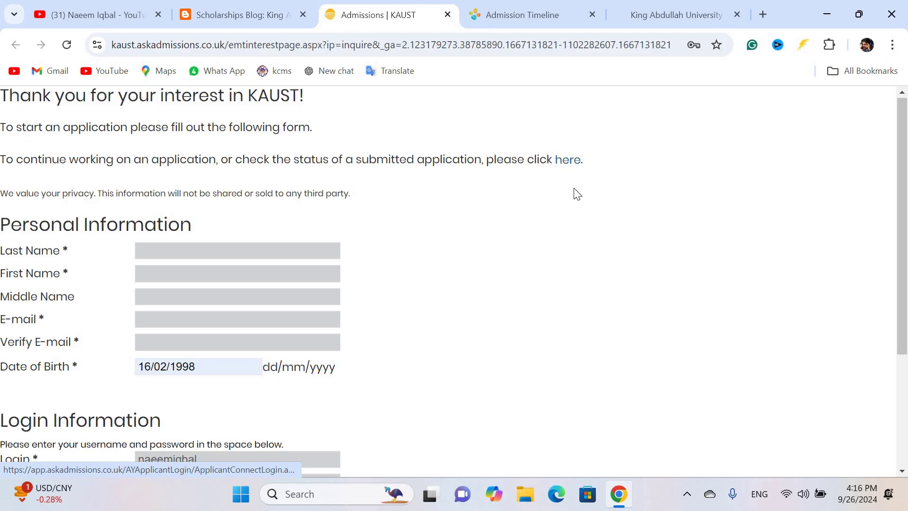
# Open the unsubmitted KAUST application for editing and read the Visiting Student Research Program instructions, including the note on required questions.
pyautogui.click(662, 15)
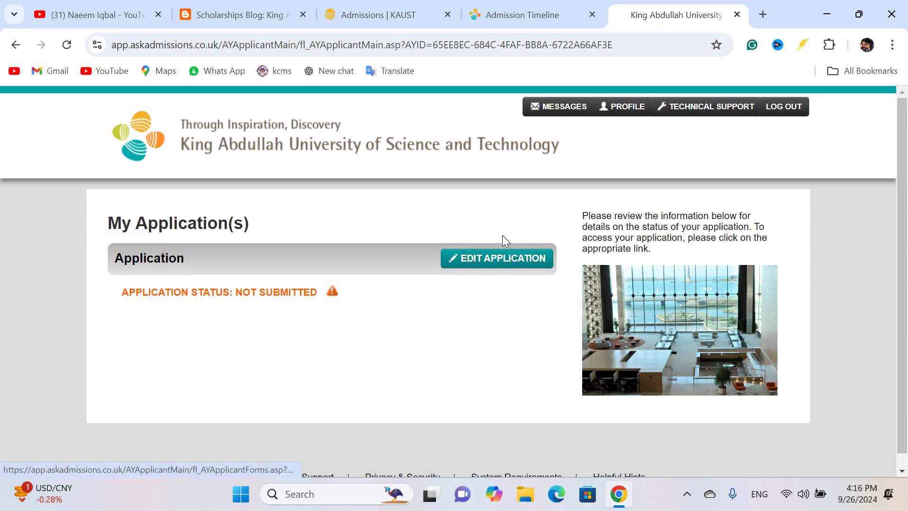
pyautogui.click(483, 268)
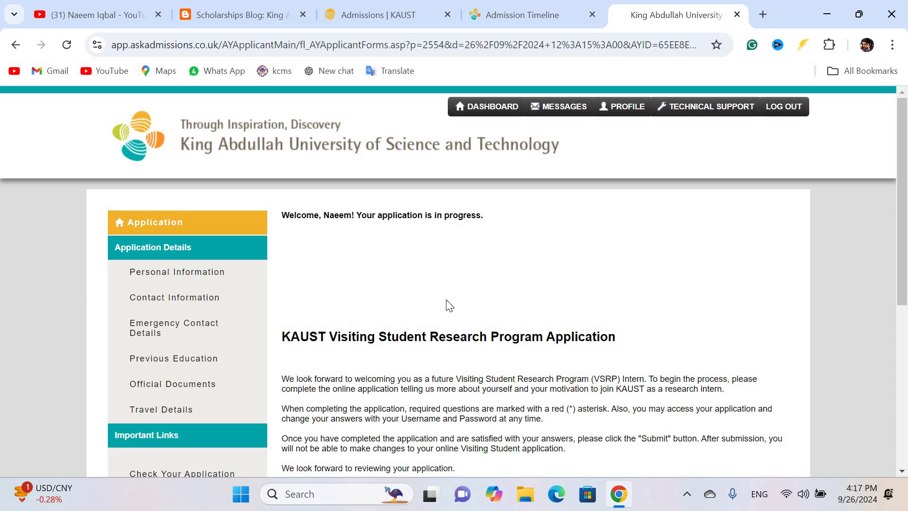
pyautogui.scroll(-2, 449, 306)
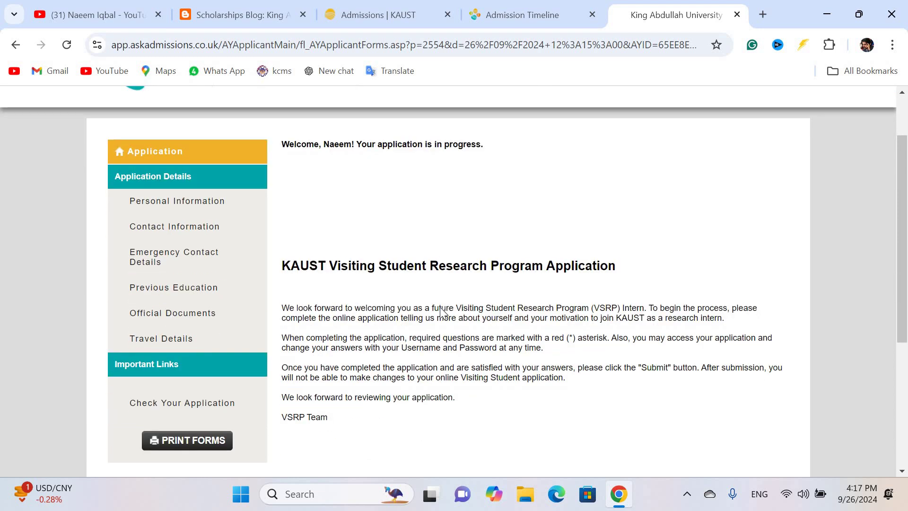
pyautogui.scroll(-2, 208, 343)
pyautogui.scroll(4, 159, 254)
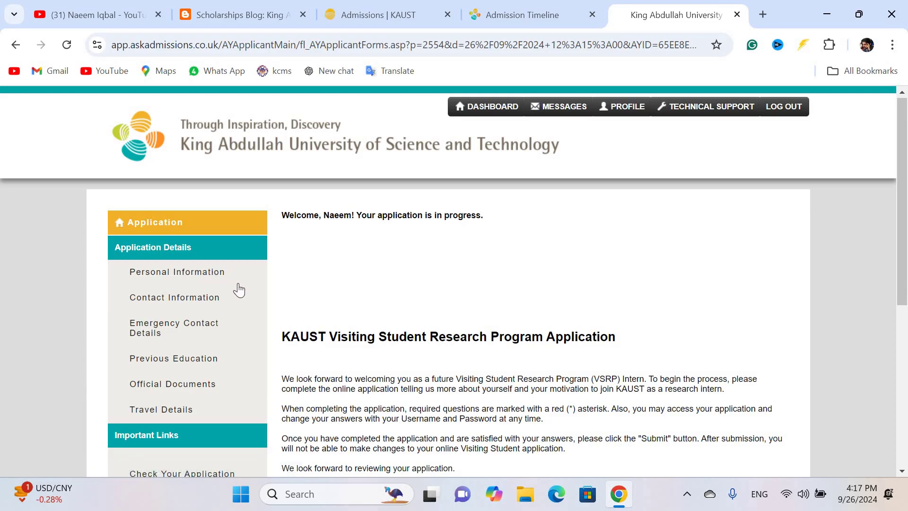
pyautogui.scroll(-2, 509, 348)
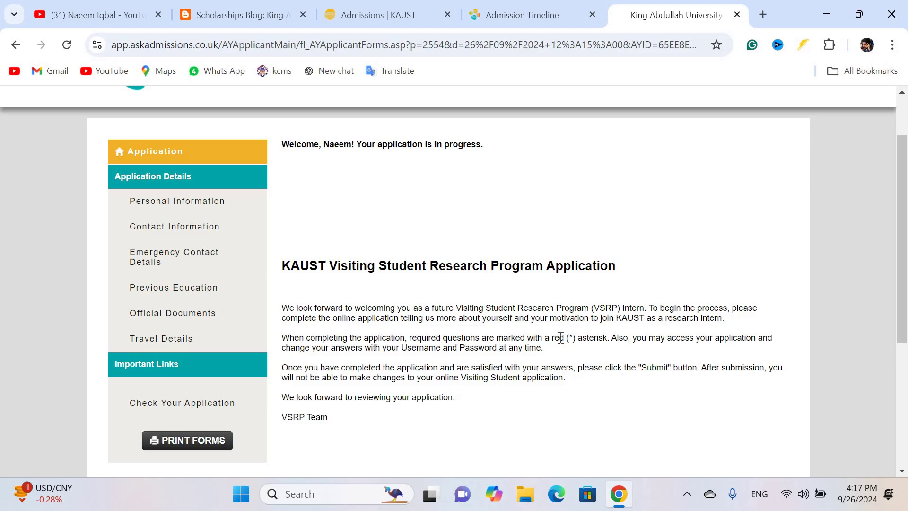
pyautogui.moveTo(570, 338); pyautogui.dragTo(577, 351)
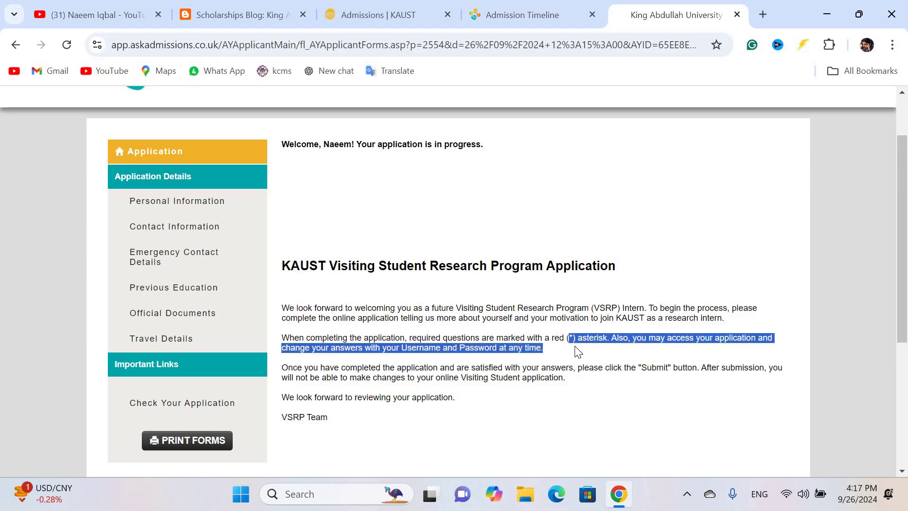
pyautogui.click(578, 351)
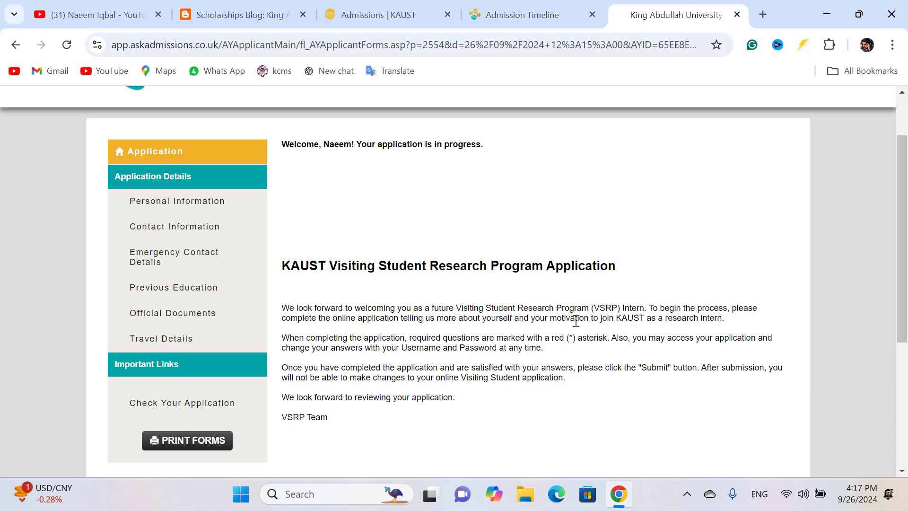
# Open the Personal Information section and review the applicant name, date of birth, gender, citizenship, marital status and dependents fields.
pyautogui.click(188, 203)
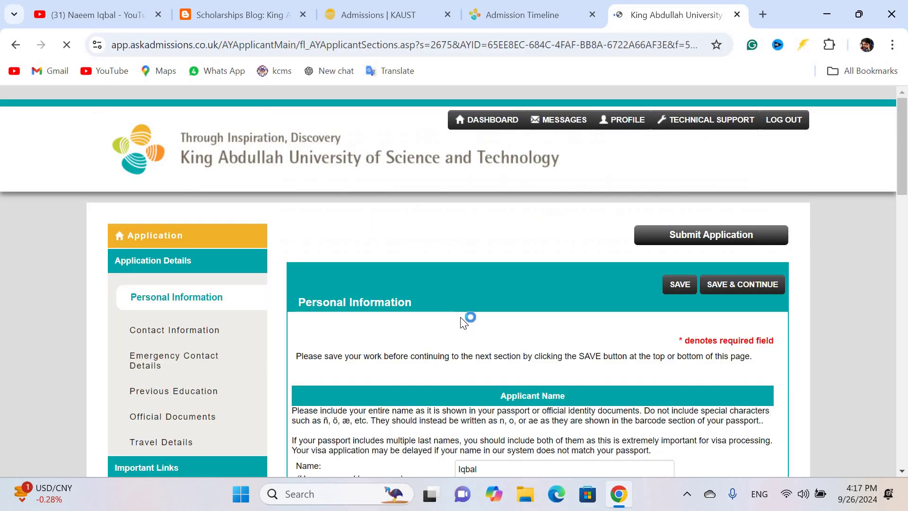
pyautogui.scroll(-3, 463, 321)
pyautogui.scroll(-2, 393, 325)
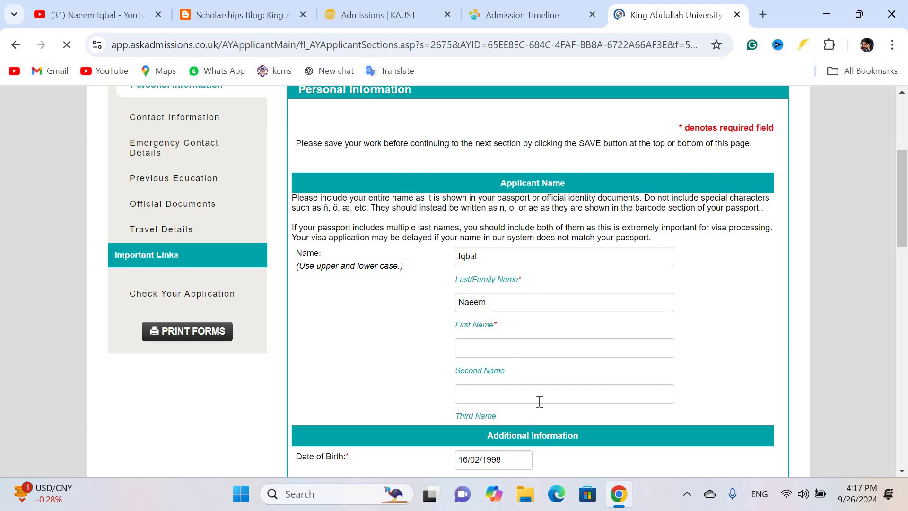
pyautogui.click(503, 300)
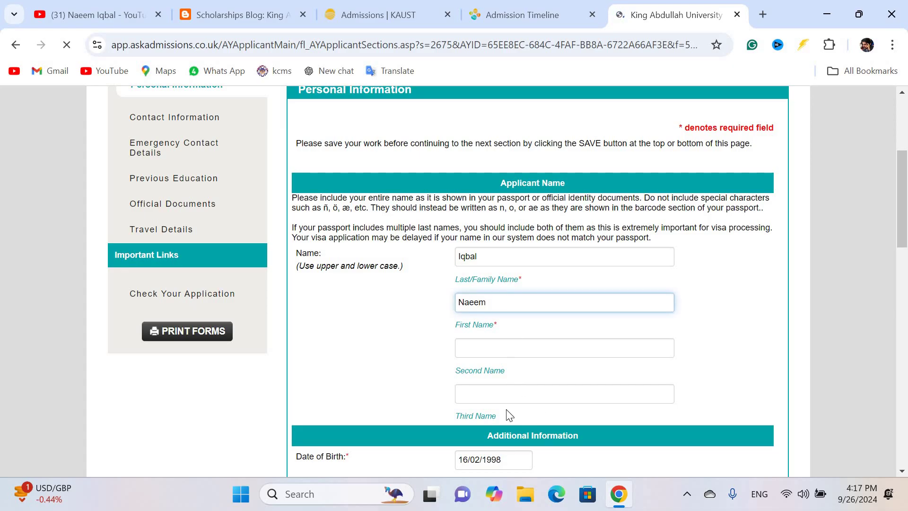
pyautogui.scroll(-3, 506, 416)
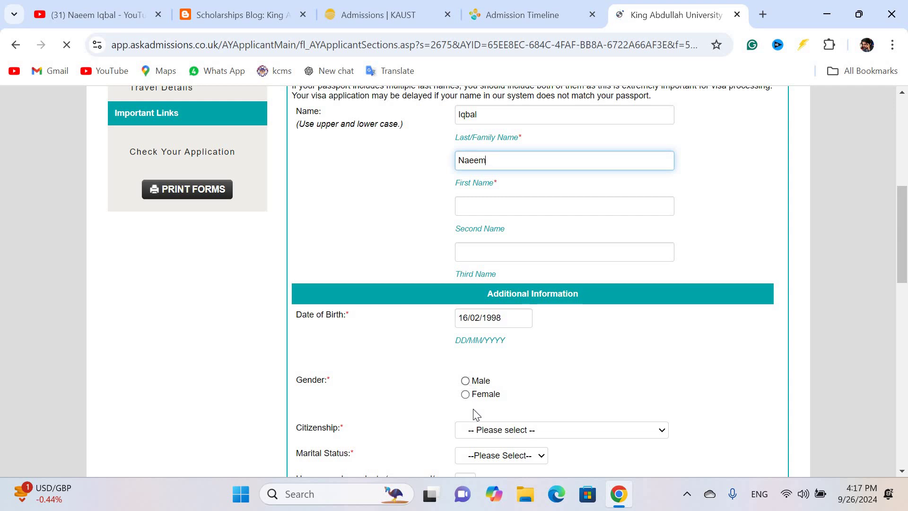
pyautogui.scroll(-1, 517, 381)
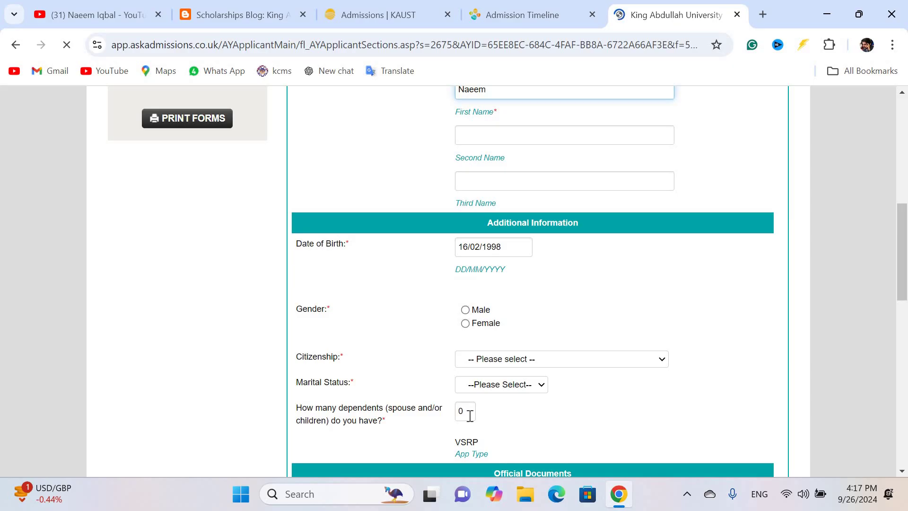
pyautogui.scroll(-4, 469, 432)
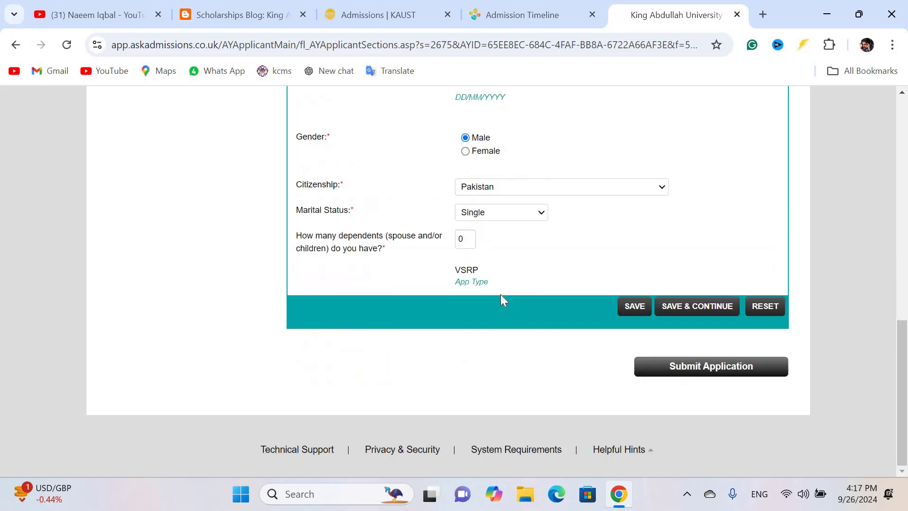
pyautogui.scroll(5, 518, 295)
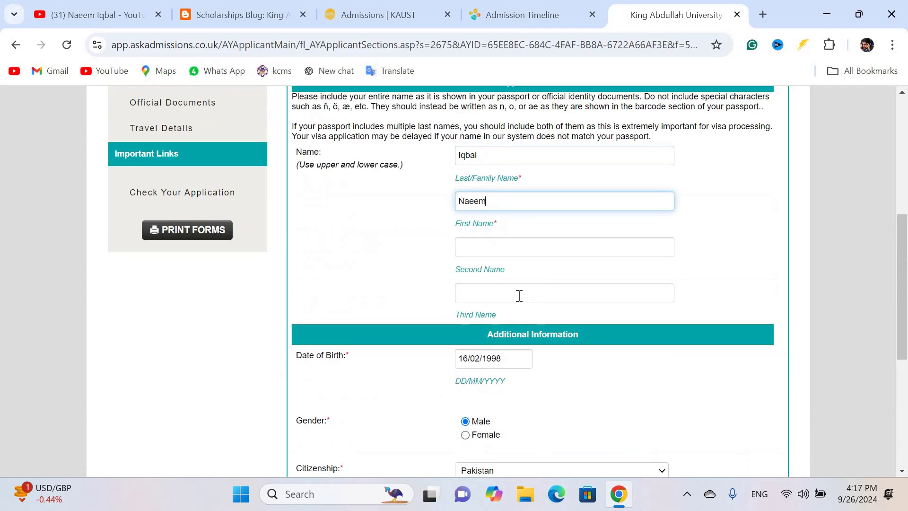
pyautogui.scroll(-2, 523, 316)
pyautogui.scroll(-3, 523, 323)
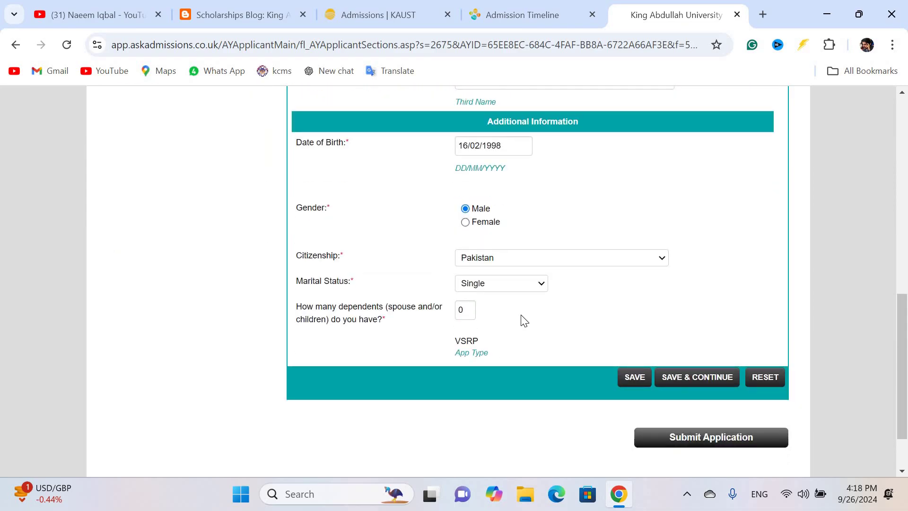
pyautogui.scroll(1, 523, 321)
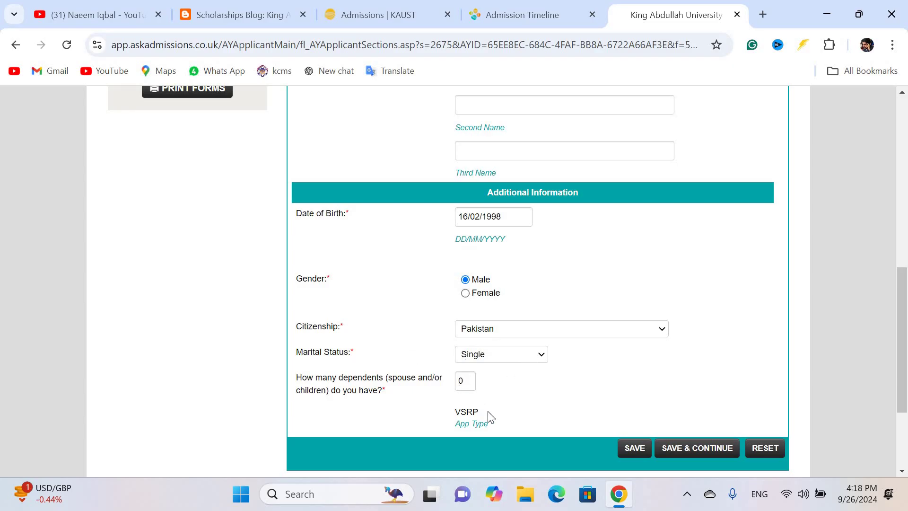
pyautogui.scroll(-1, 490, 416)
pyautogui.click(675, 387)
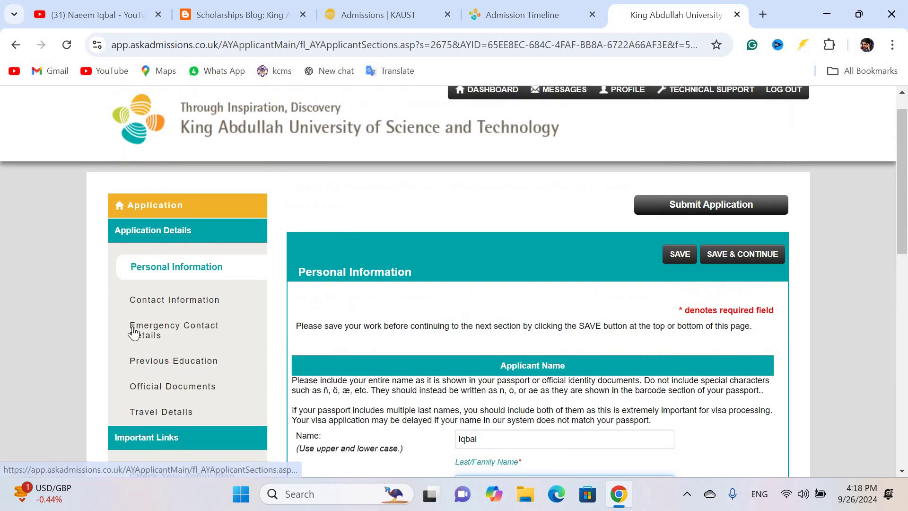
# Open the Contact Information section and check the email, address, country and state/province fields.
pyautogui.click(156, 308)
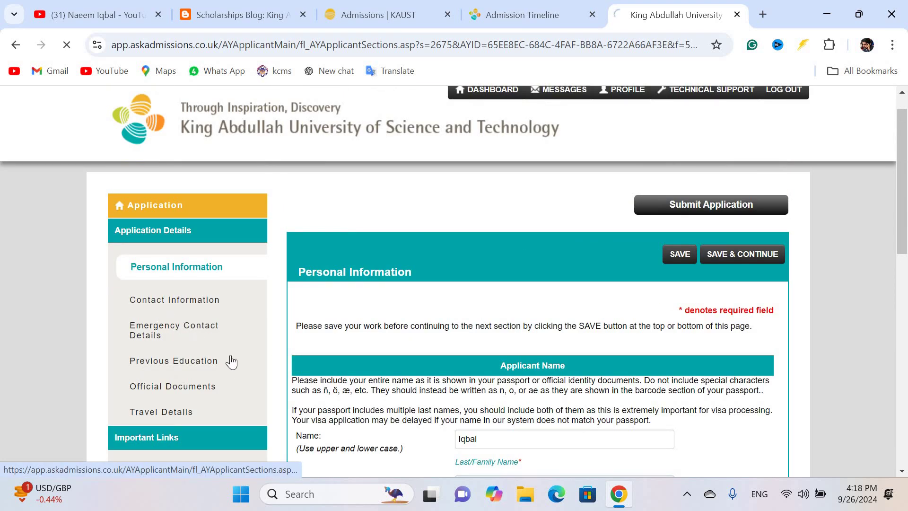
pyautogui.scroll(-4, 368, 382)
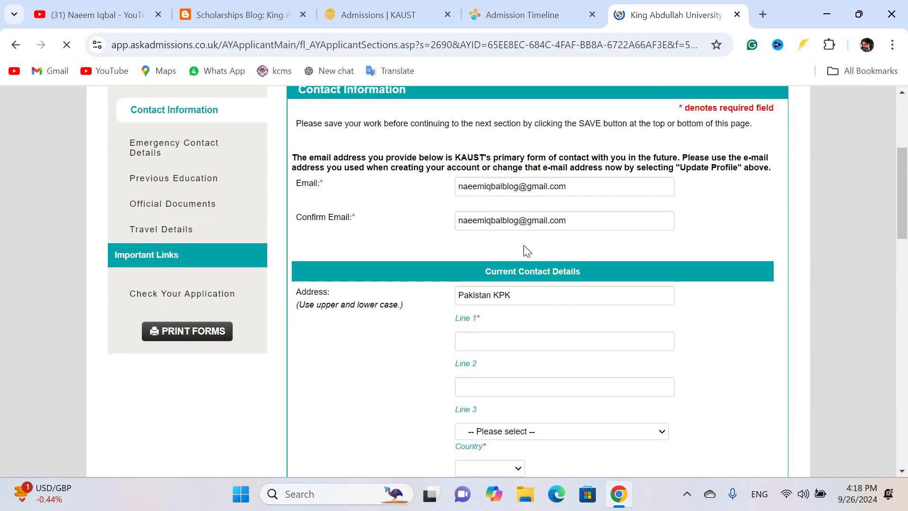
pyautogui.scroll(-3, 523, 200)
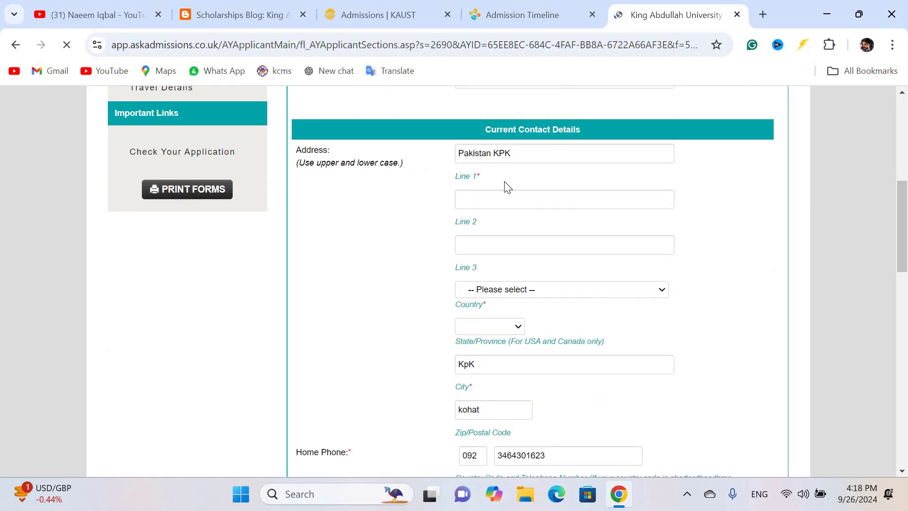
pyautogui.click(546, 297)
pyautogui.click(524, 328)
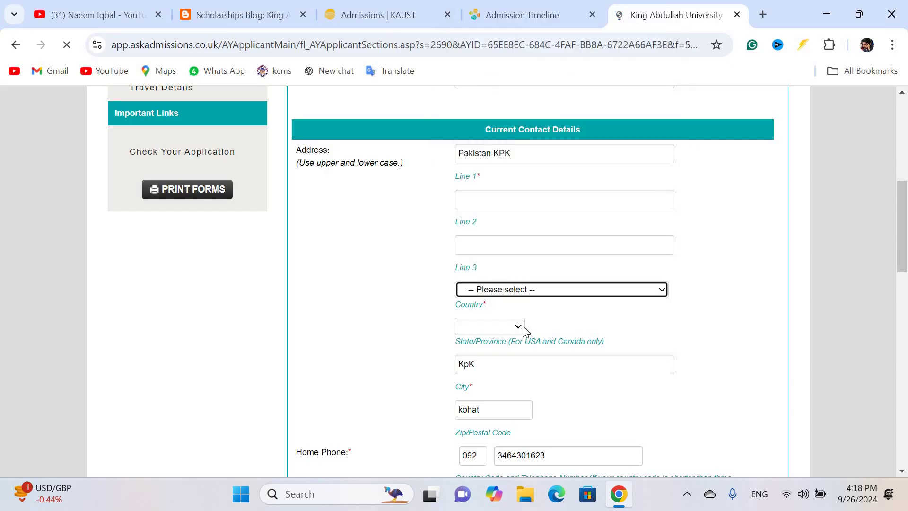
pyautogui.click(525, 329)
pyautogui.click(489, 341)
# Review the city, postal code, home and mobile phone, address validity date and permanent address fields of the contact form.
pyautogui.scroll(-2, 492, 361)
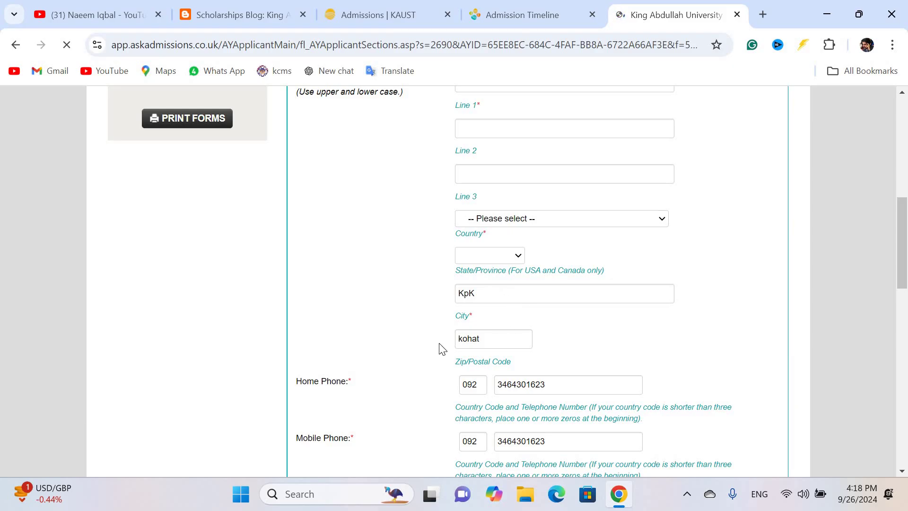
pyautogui.scroll(-2, 481, 284)
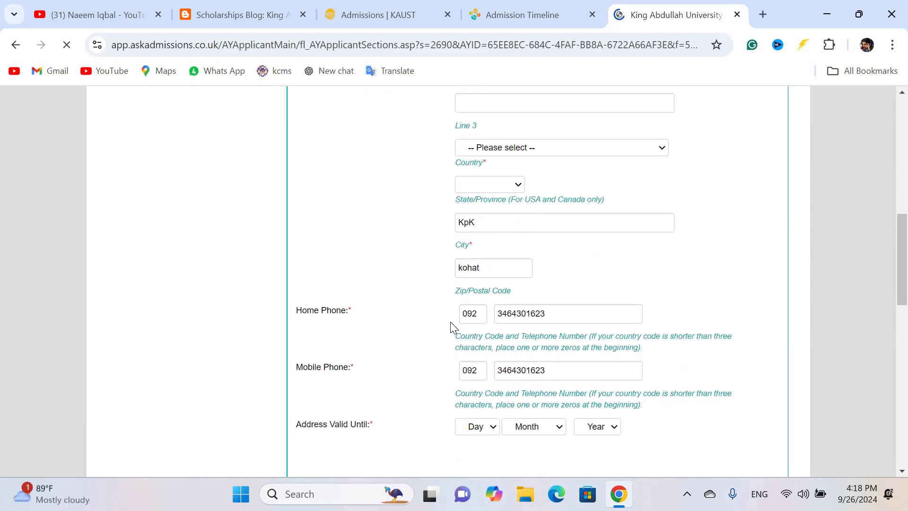
pyautogui.scroll(-2, 464, 313)
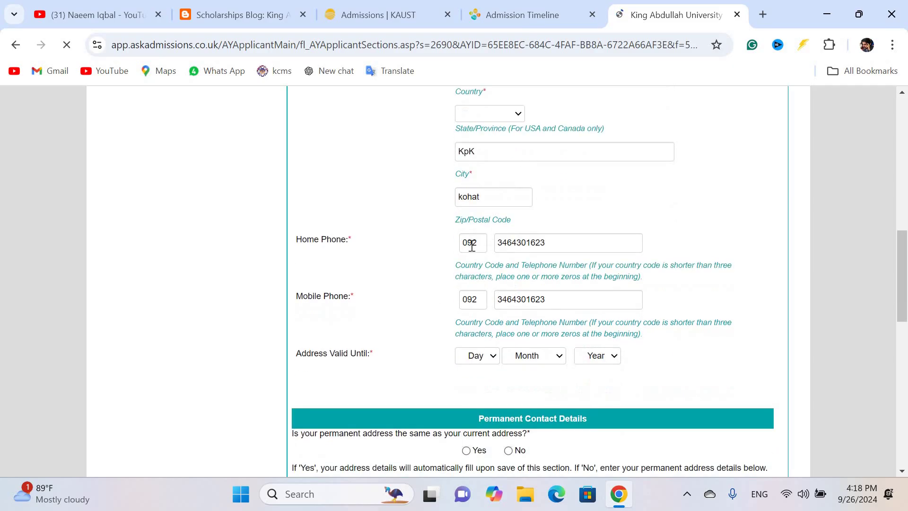
pyautogui.scroll(-2, 489, 307)
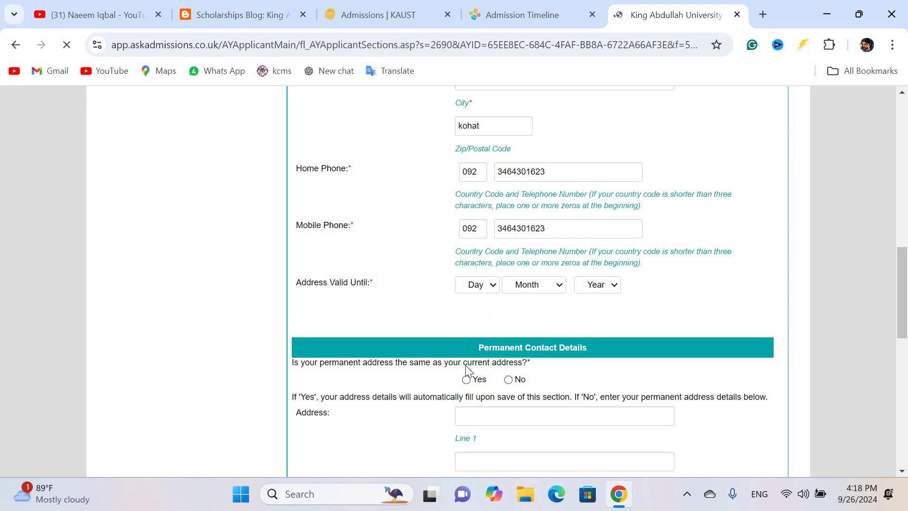
pyautogui.scroll(-3, 454, 392)
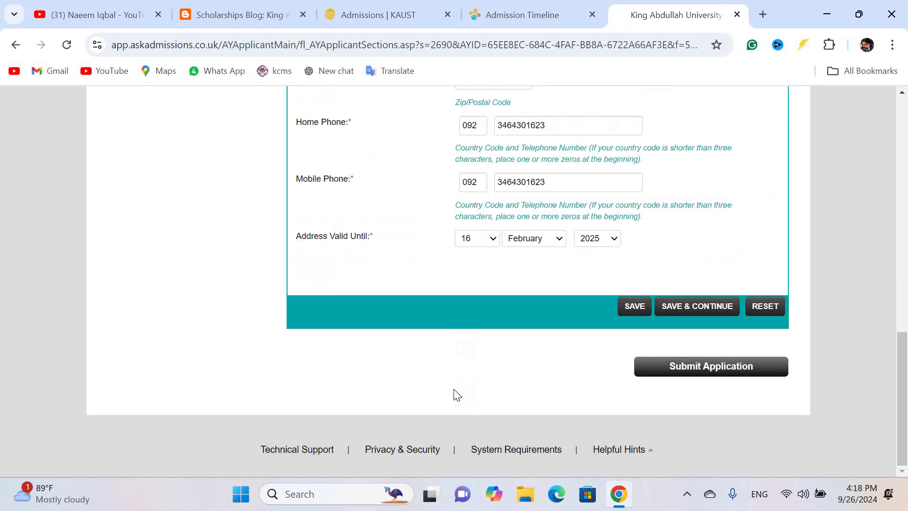
pyautogui.scroll(2, 453, 385)
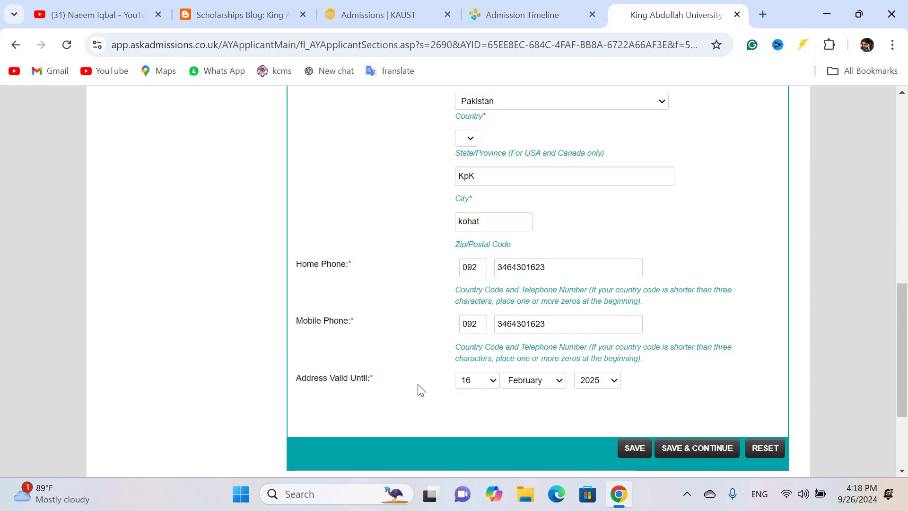
pyautogui.scroll(7, 420, 390)
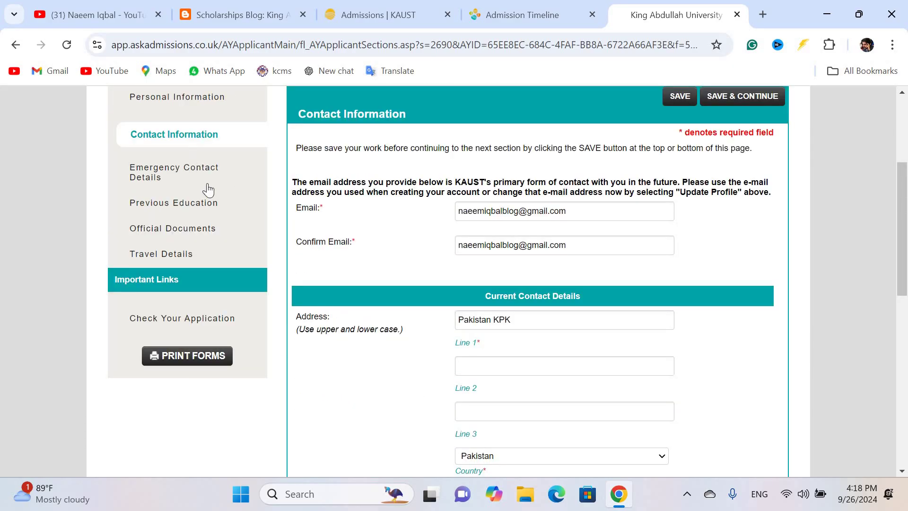
pyautogui.scroll(-6, 470, 344)
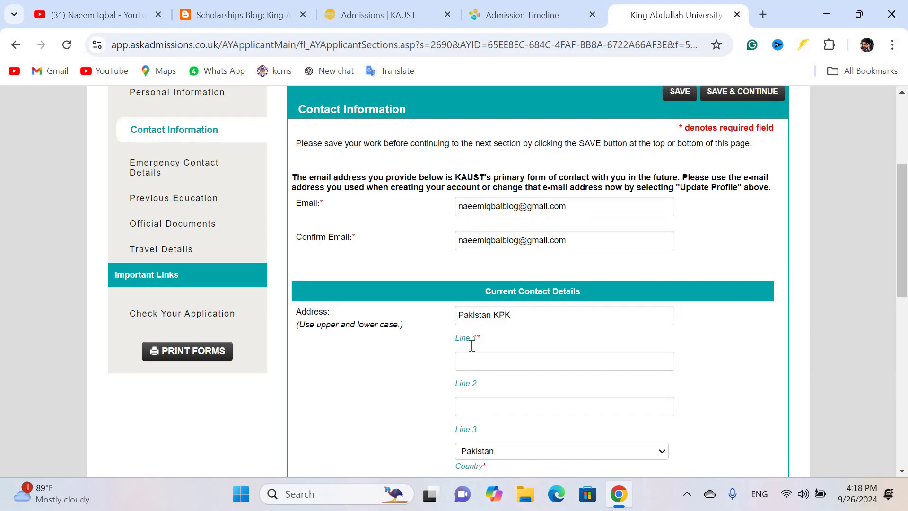
pyautogui.scroll(-3, 480, 358)
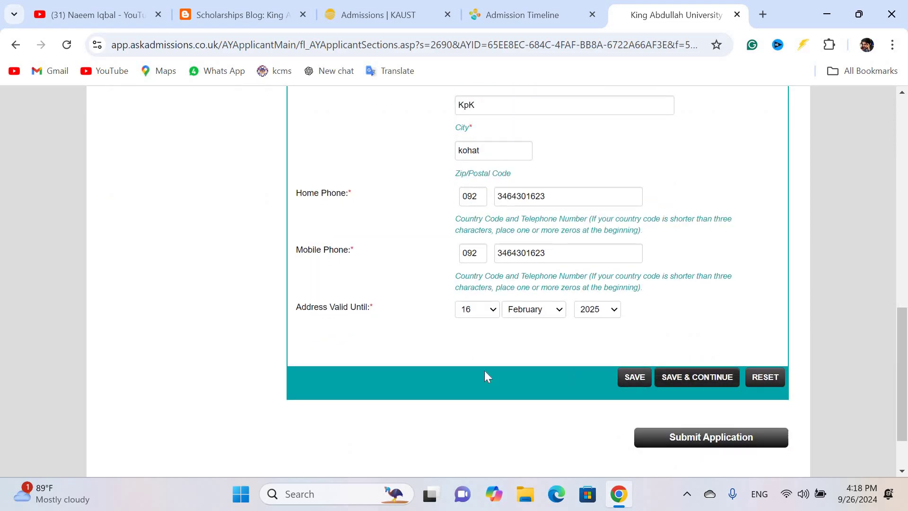
pyautogui.scroll(11, 321, 335)
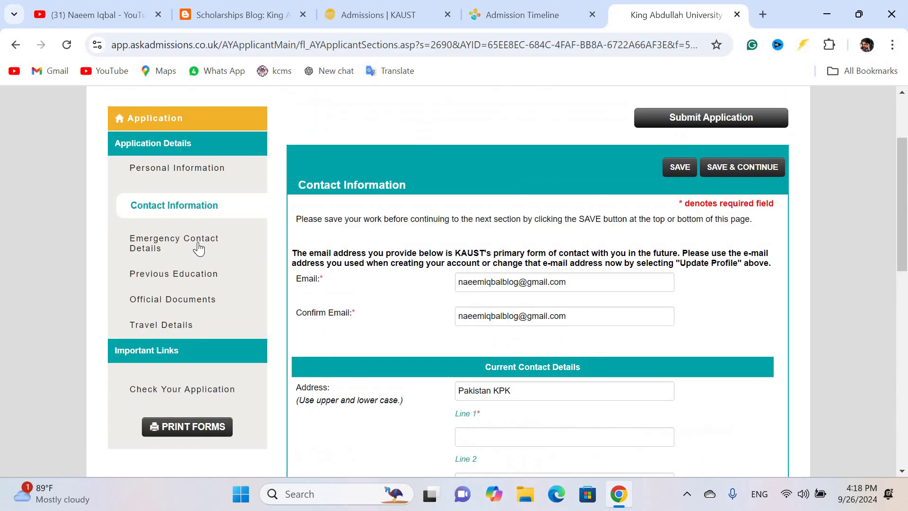
# Open the Emergency Contact Details section and enter the first contact's mobile country code +92 and phone number.
pyautogui.click(198, 242)
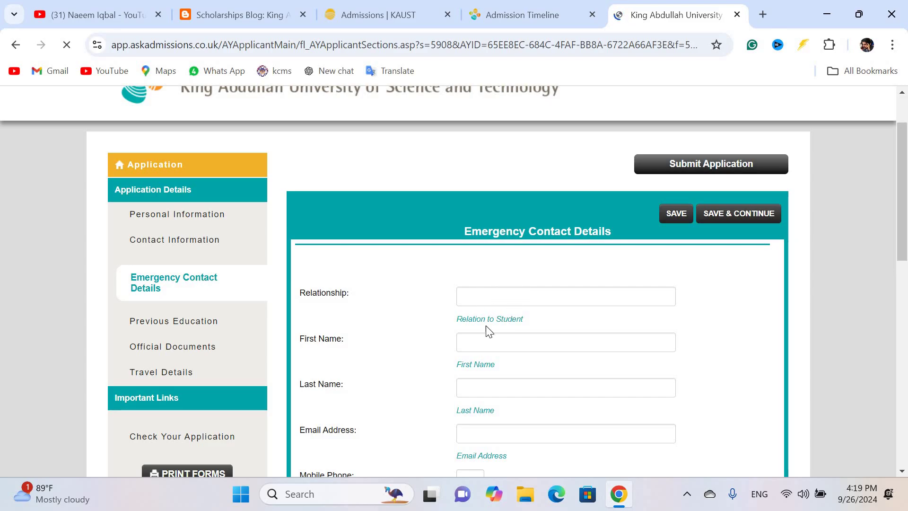
pyautogui.scroll(-3, 558, 206)
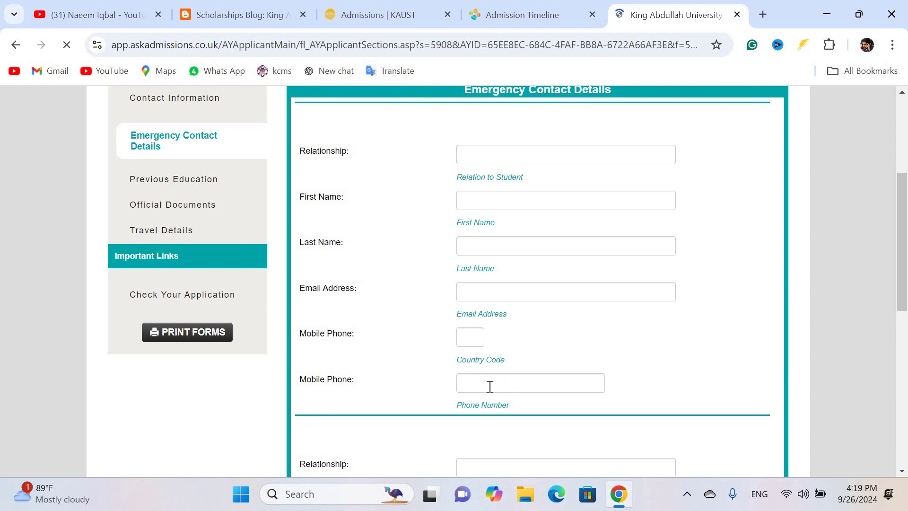
pyautogui.click(470, 338)
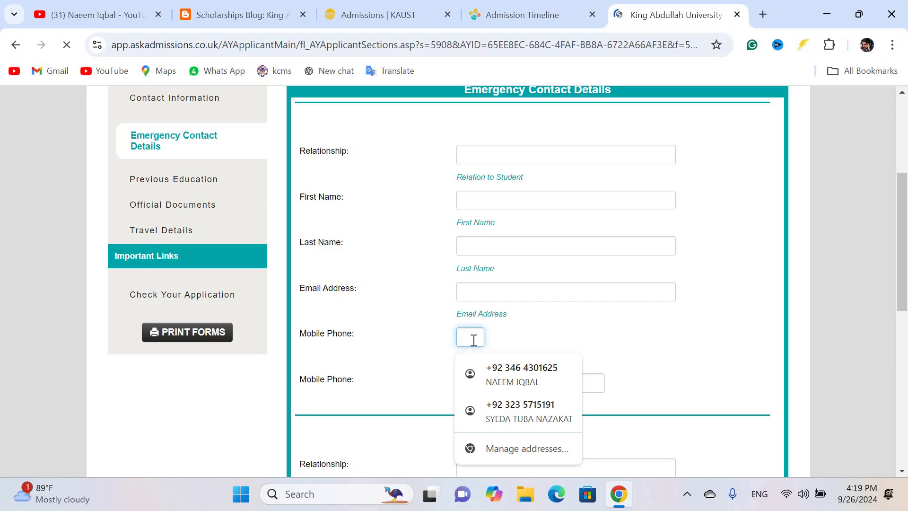
pyautogui.write('+92')
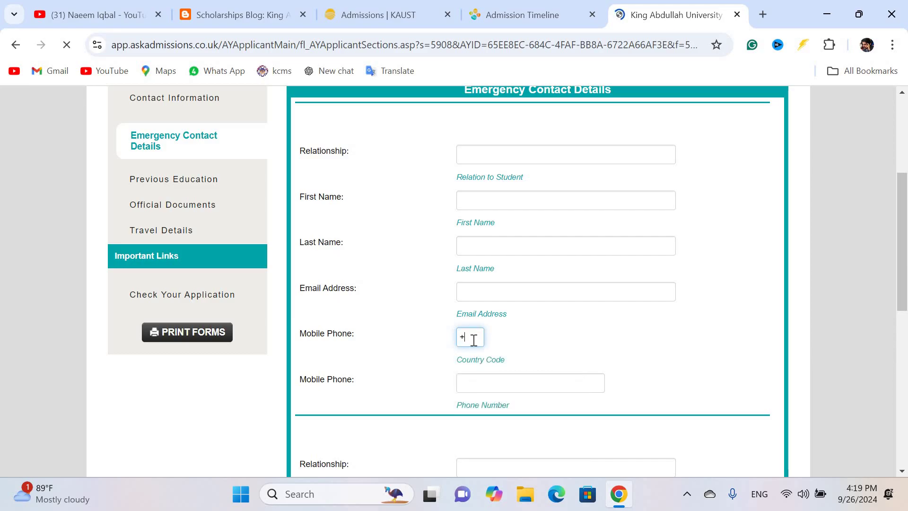
pyautogui.click(481, 381)
pyautogui.write('345')
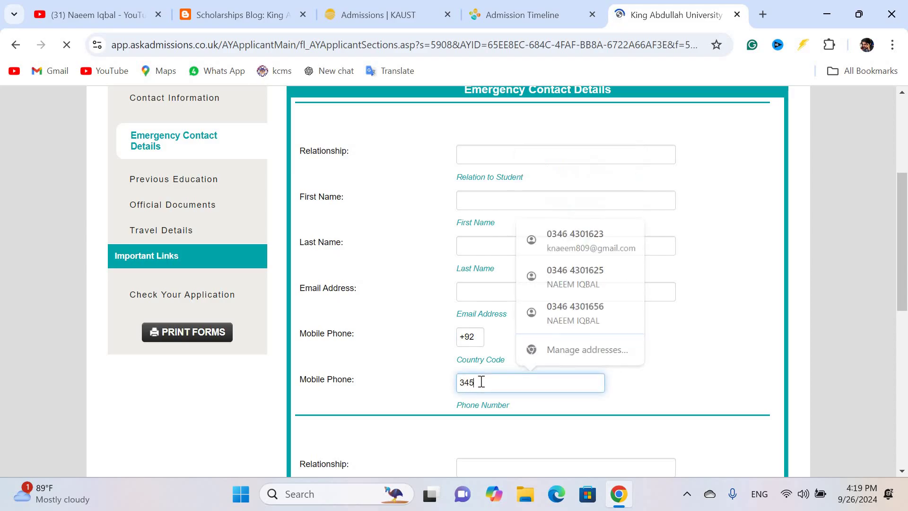
pyautogui.write('67')
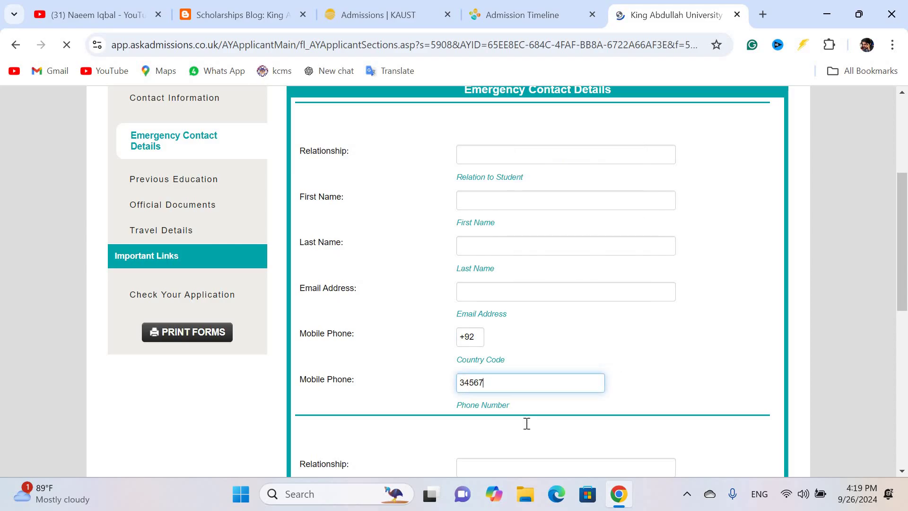
# Review the relationship, name, email and mobile phone fields for both emergency contacts.
pyautogui.scroll(-3, 526, 423)
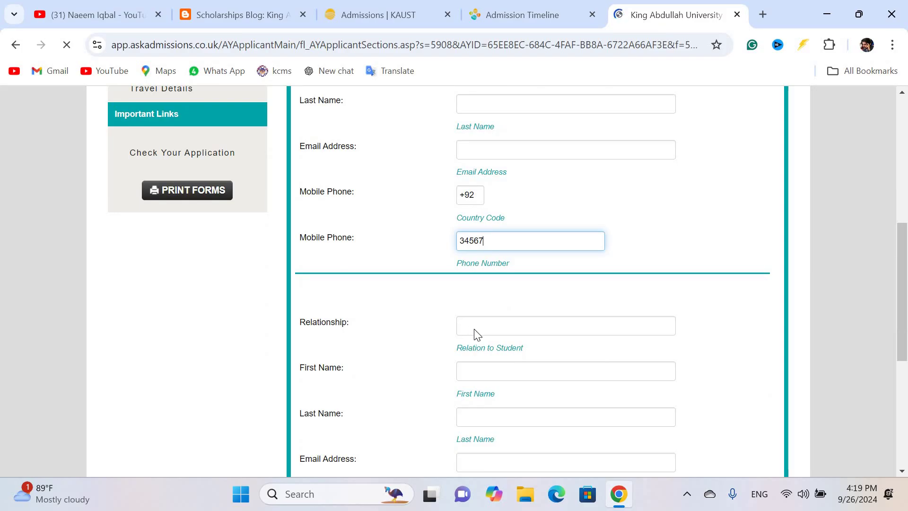
pyautogui.scroll(4, 473, 303)
pyautogui.scroll(-3, 492, 359)
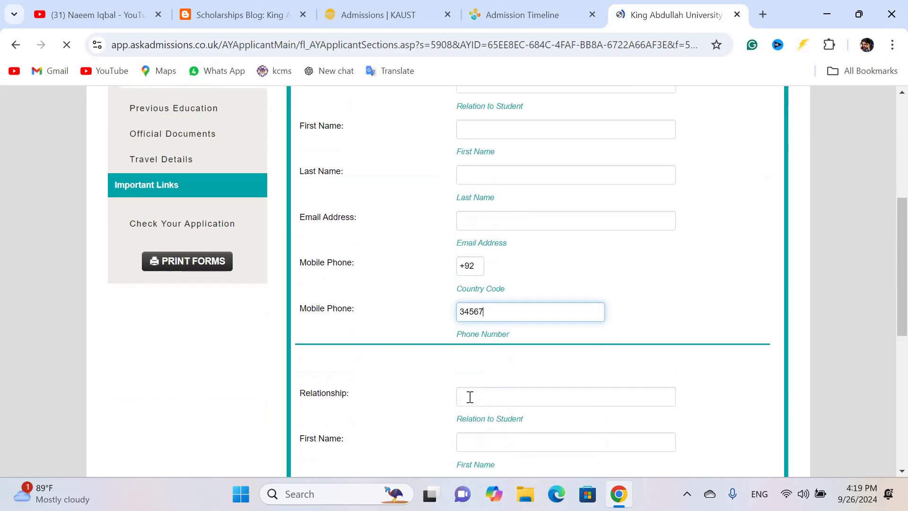
pyautogui.scroll(-2, 470, 397)
pyautogui.scroll(6, 475, 391)
pyautogui.scroll(-10, 474, 391)
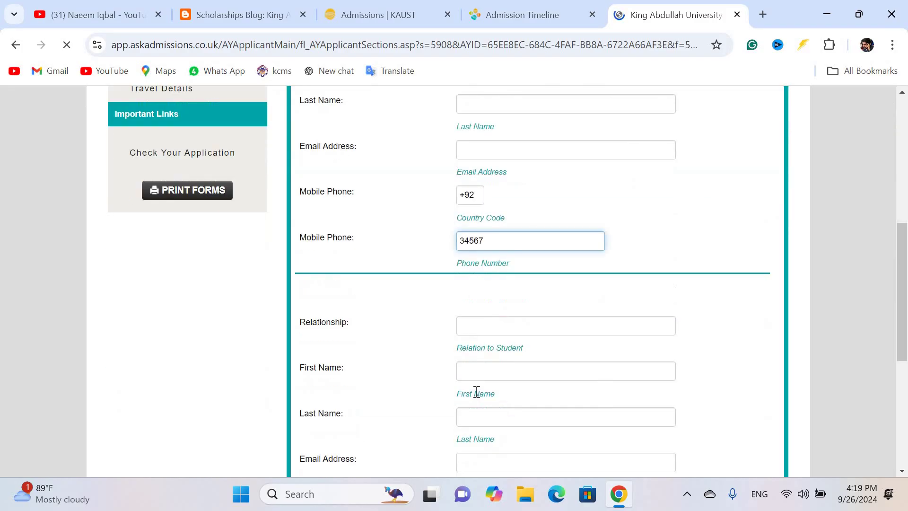
pyautogui.scroll(-2, 477, 392)
pyautogui.scroll(3, 501, 384)
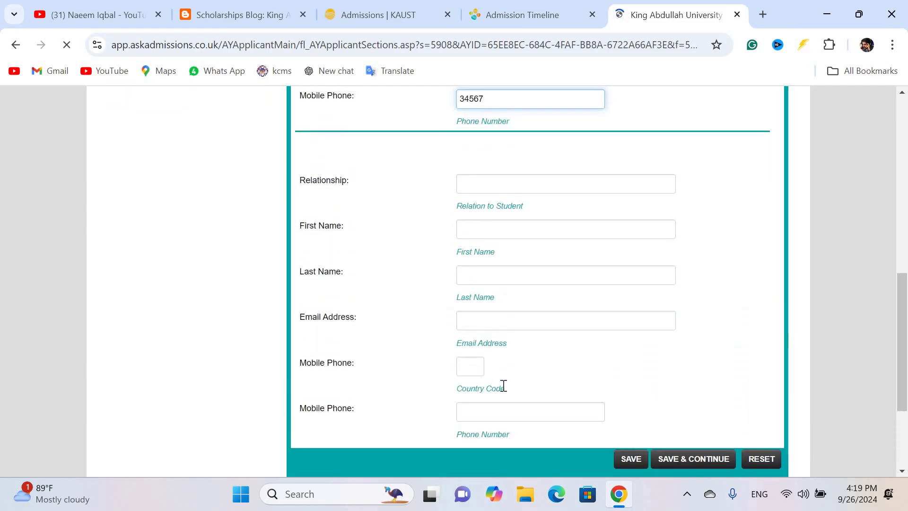
pyautogui.scroll(-1, 567, 381)
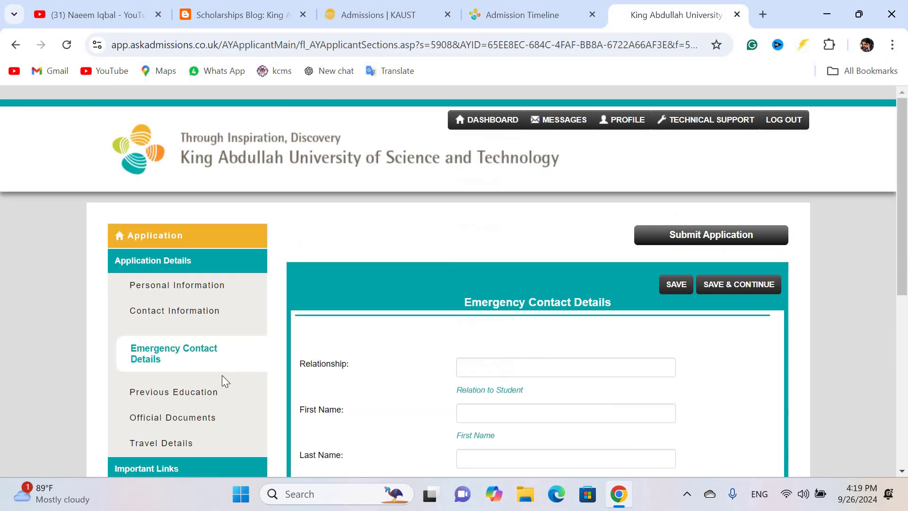
# Open the Previous Education section and set the bachelor degree type to BS.
pyautogui.click(203, 400)
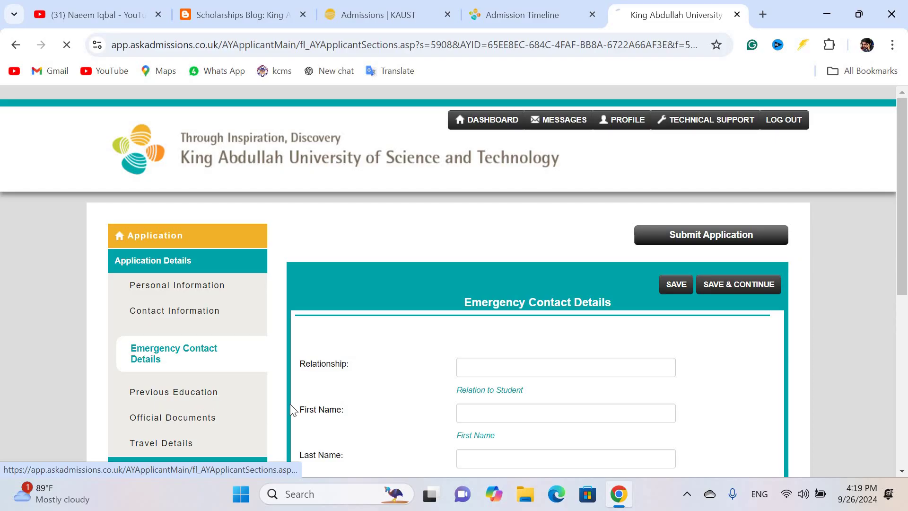
pyautogui.scroll(-3, 486, 270)
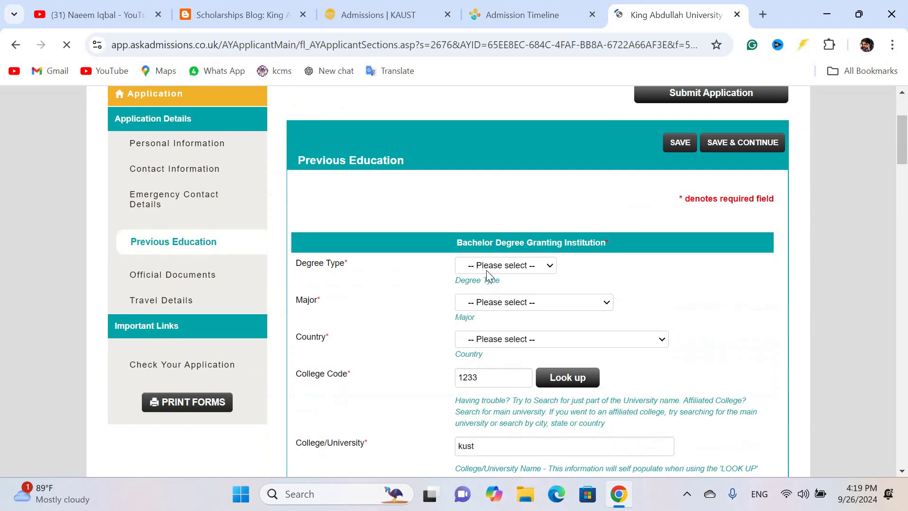
pyautogui.click(523, 267)
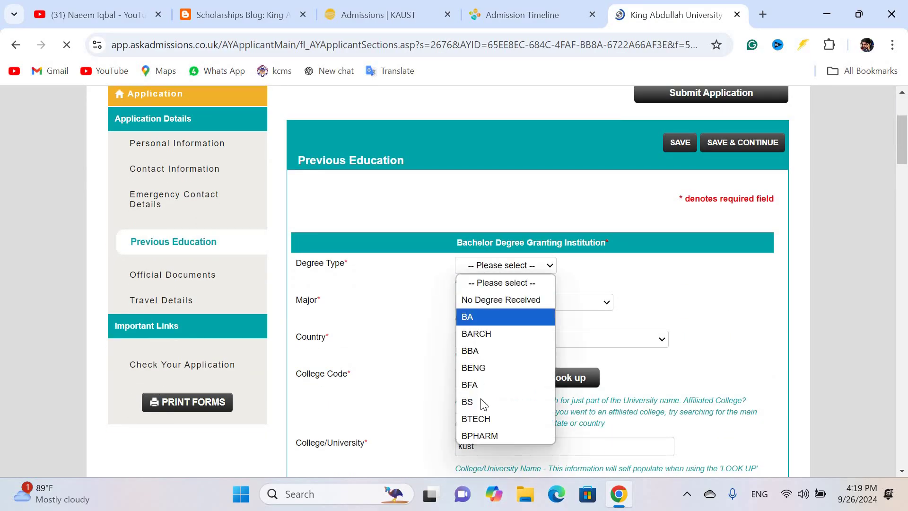
pyautogui.click(473, 402)
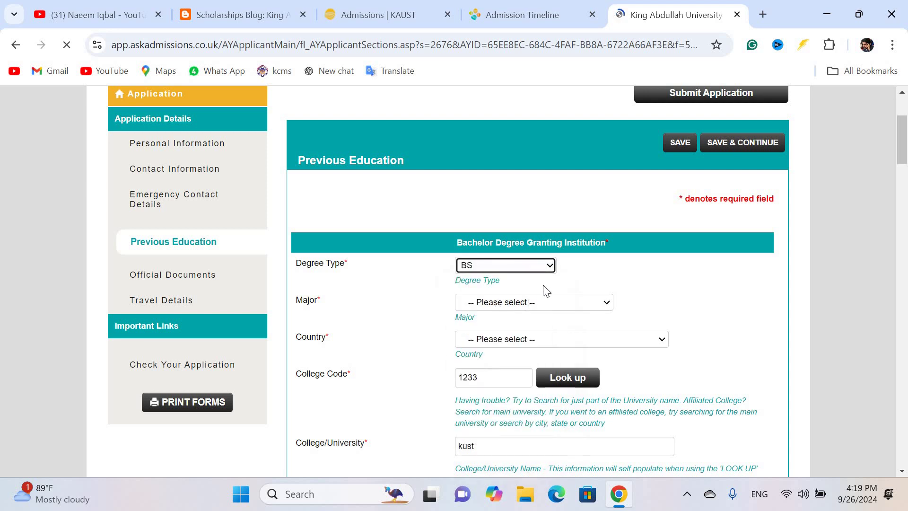
# Look through the bachelor degree's Major options and examine the search fields of the college code look-up.
pyautogui.click(533, 307)
pyautogui.scroll(-1, 530, 269)
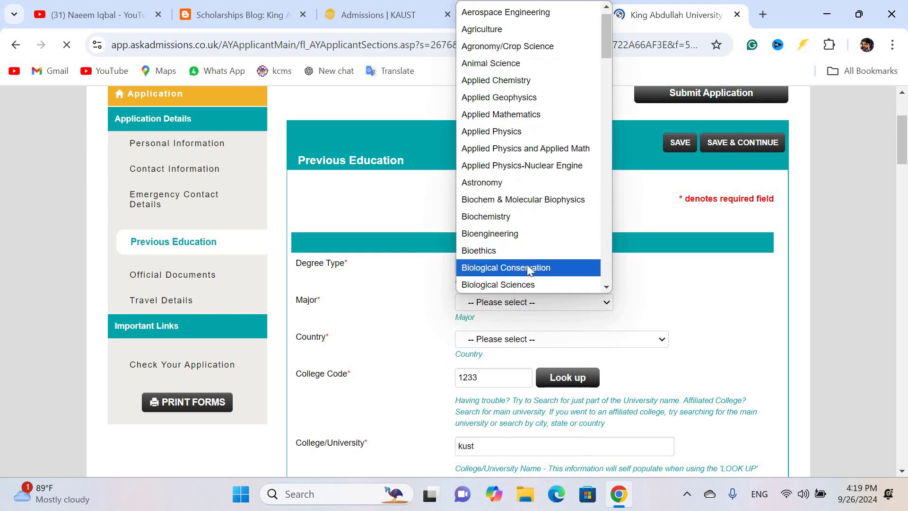
pyautogui.scroll(-3, 531, 272)
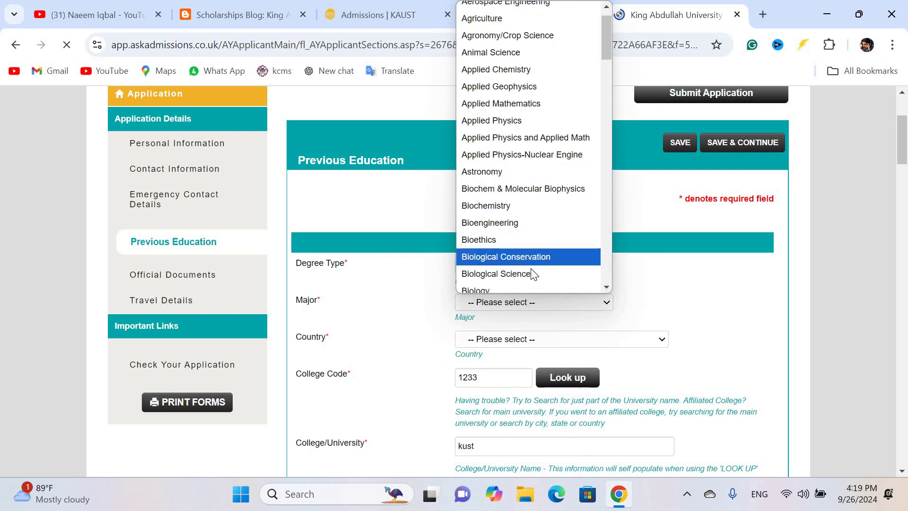
pyautogui.click(437, 362)
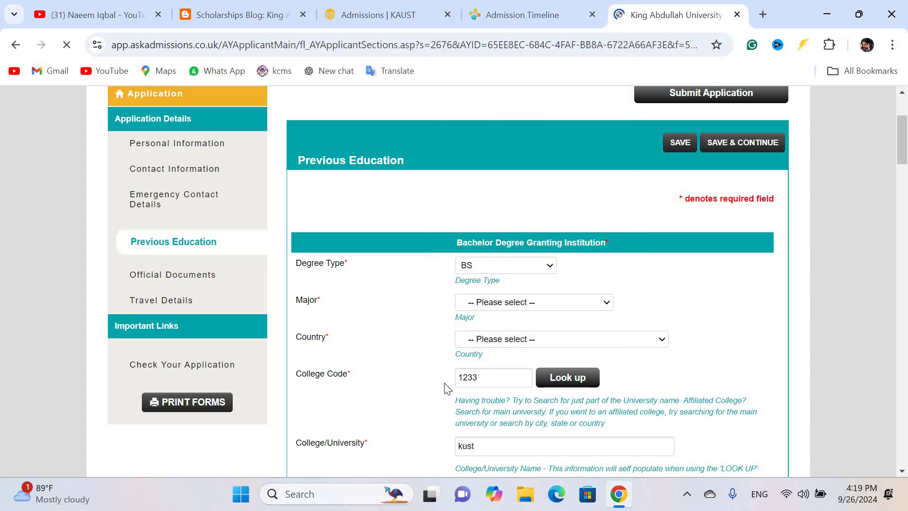
pyautogui.scroll(-1, 489, 381)
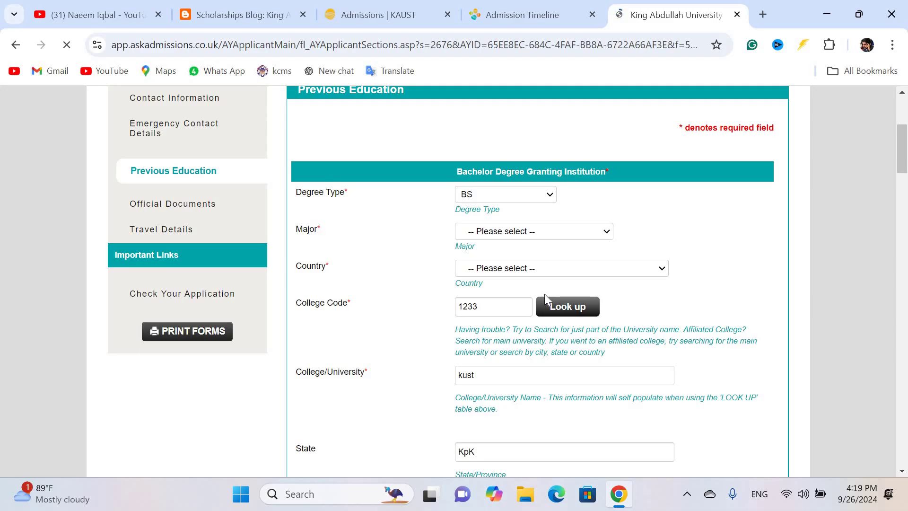
pyautogui.click(559, 308)
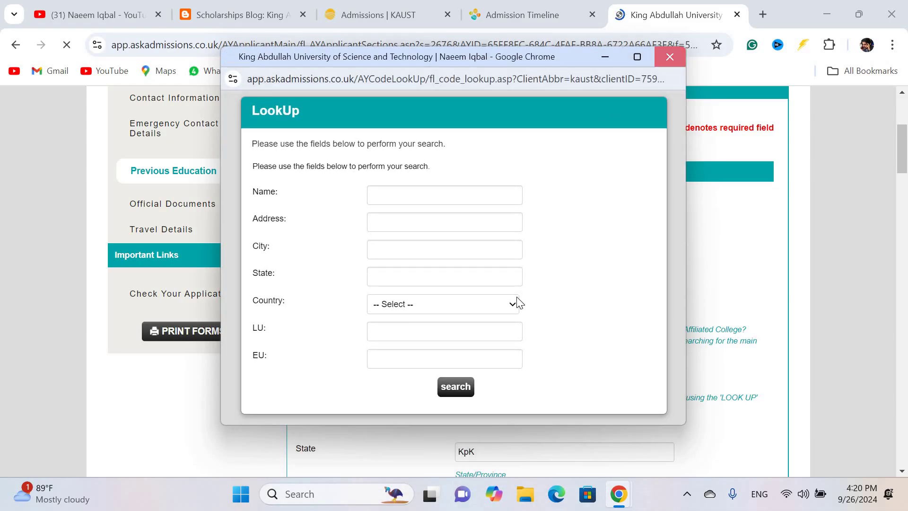
# Set the bachelor institution's Date Attended From to 10/2018.
pyautogui.scroll(-3, 501, 355)
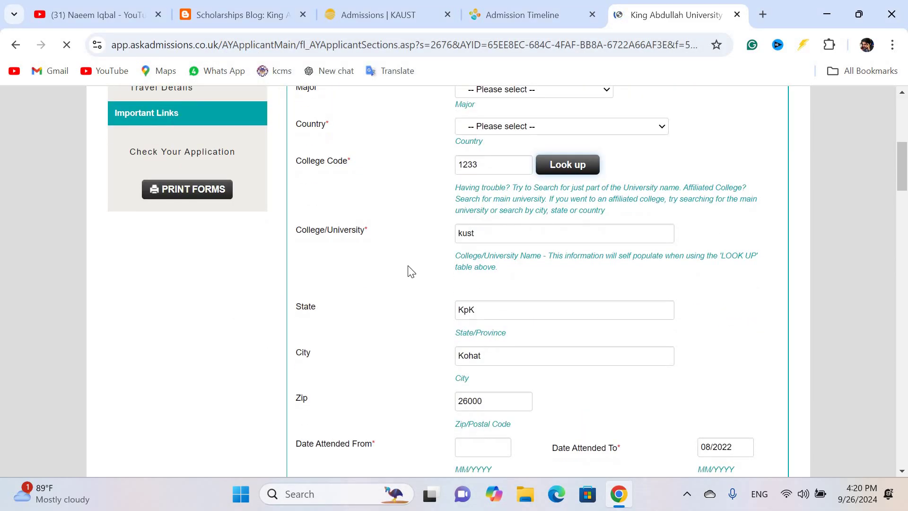
pyautogui.scroll(-2, 413, 315)
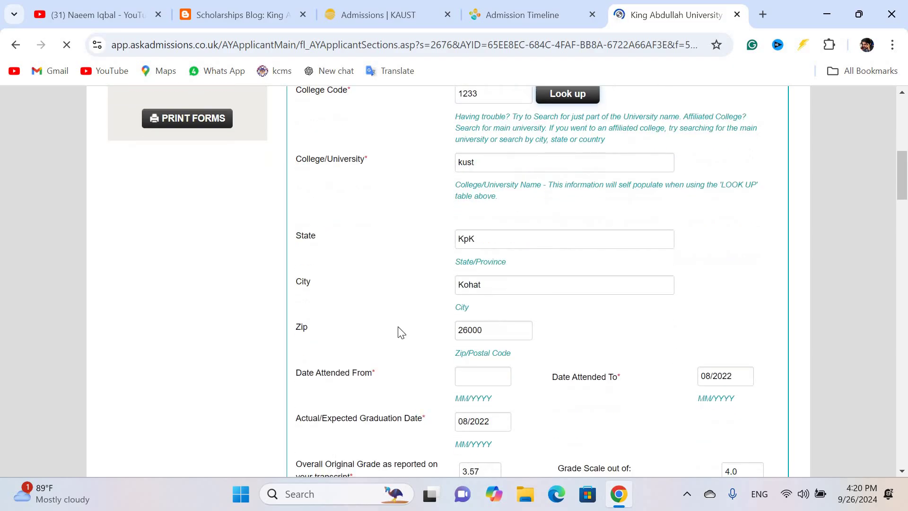
pyautogui.scroll(-2, 473, 331)
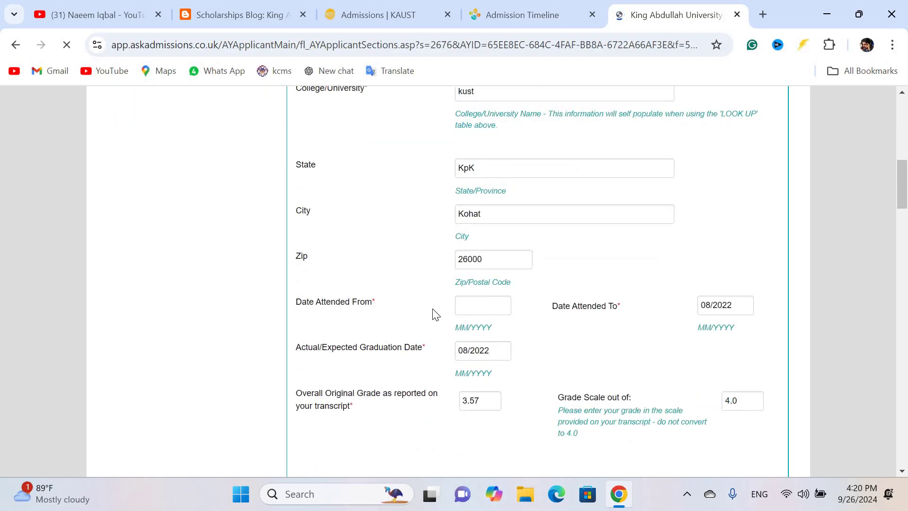
pyautogui.click(474, 307)
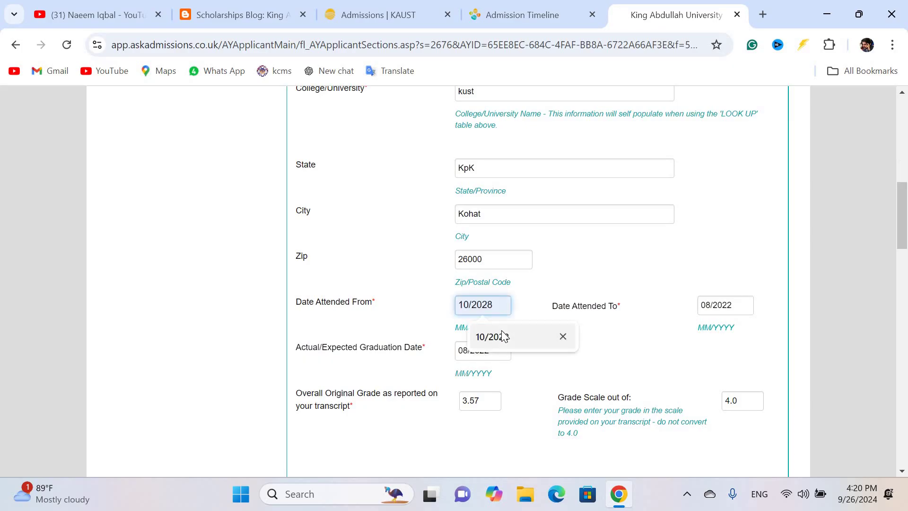
pyautogui.click(501, 336)
pyautogui.press('Left')
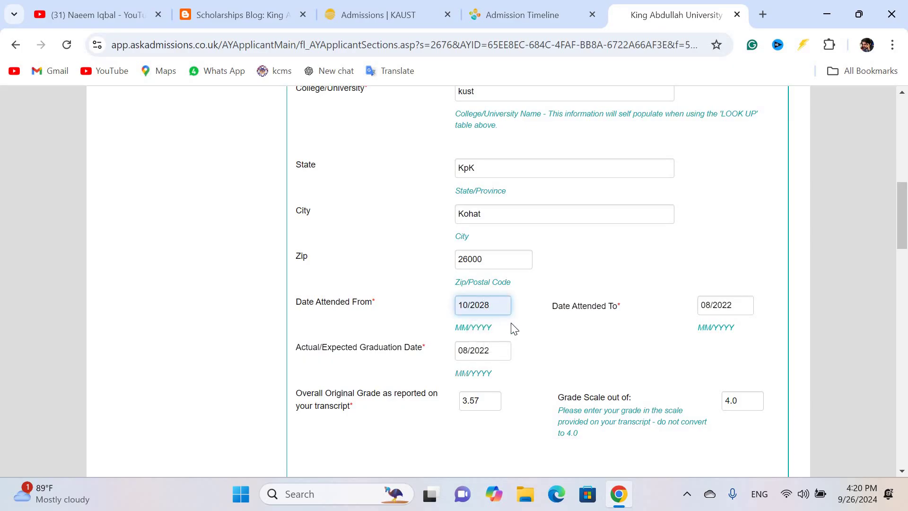
pyautogui.press('BackSpace')
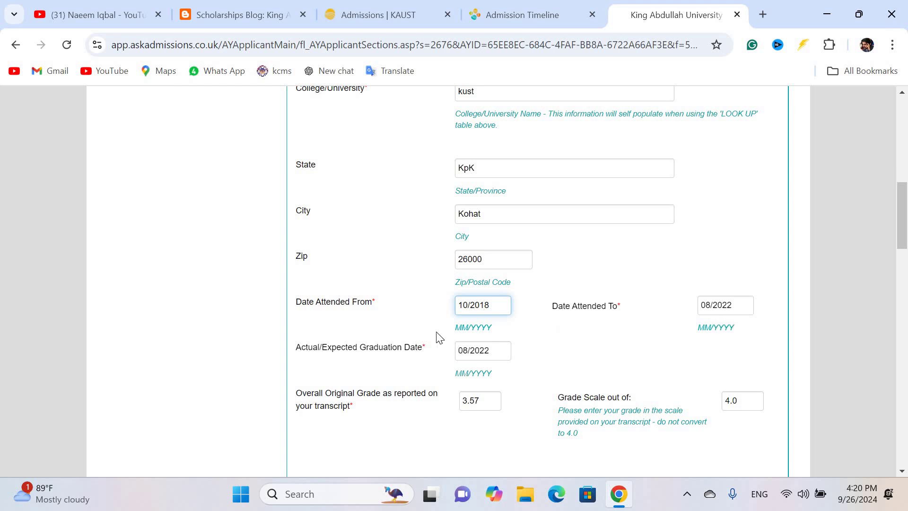
# Answer No to the question about ever being dismissed or suspended from an academic institution.
pyautogui.scroll(-1, 454, 333)
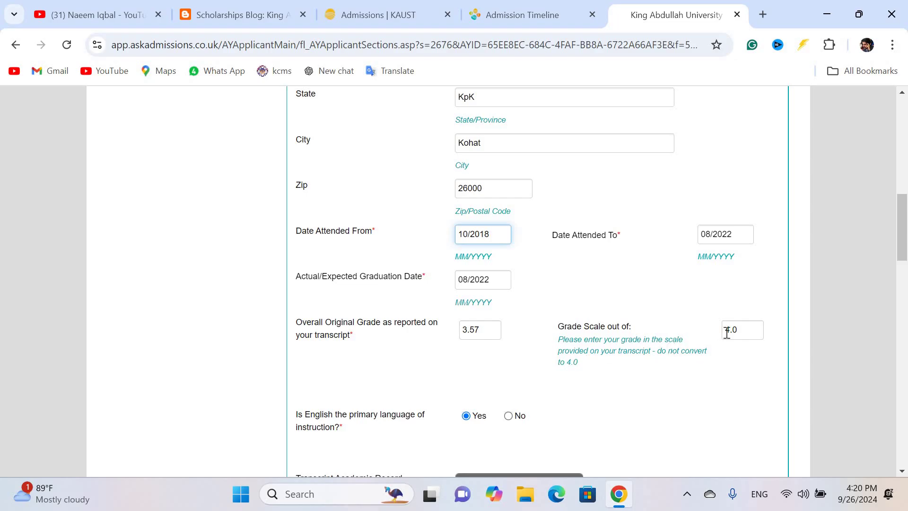
pyautogui.scroll(-3, 546, 340)
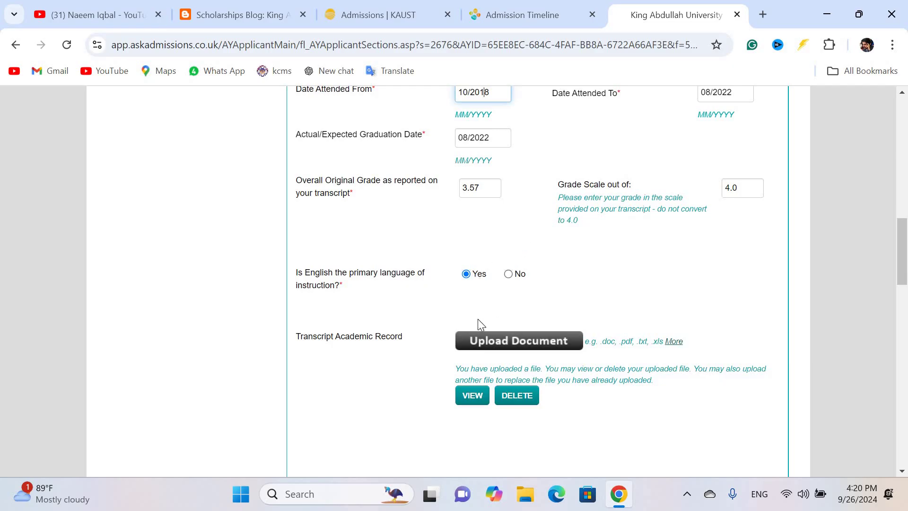
pyautogui.scroll(2, 361, 384)
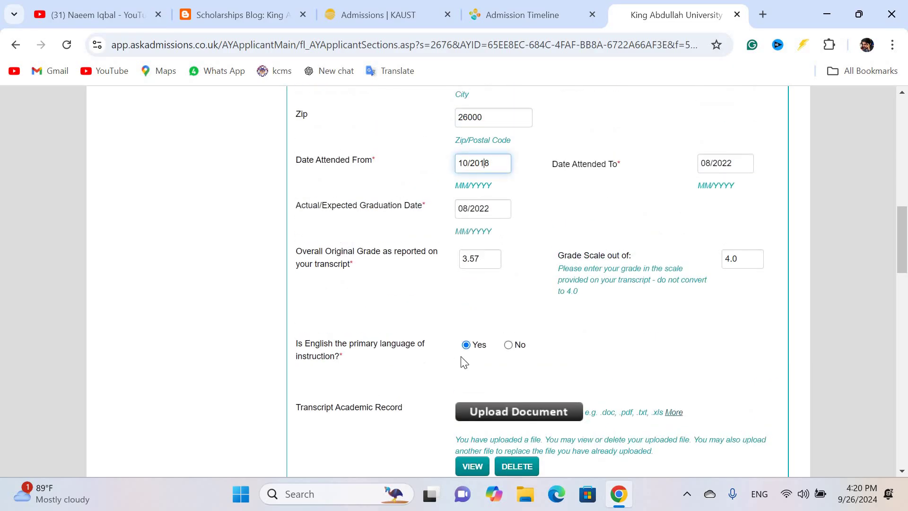
pyautogui.scroll(-2, 431, 357)
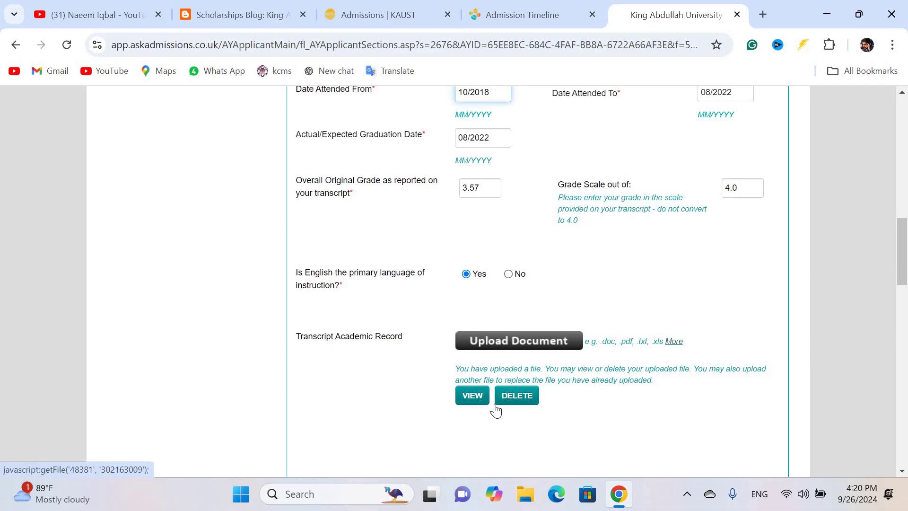
pyautogui.scroll(-5, 494, 409)
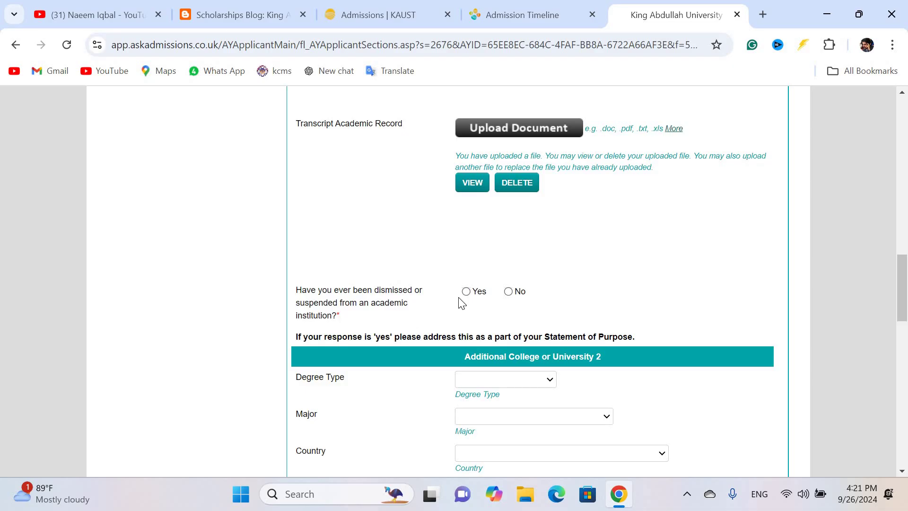
pyautogui.click(515, 292)
# Review the Additional College or University 2 fields, the transcript upload notes and the end of the education form.
pyautogui.scroll(-2, 475, 325)
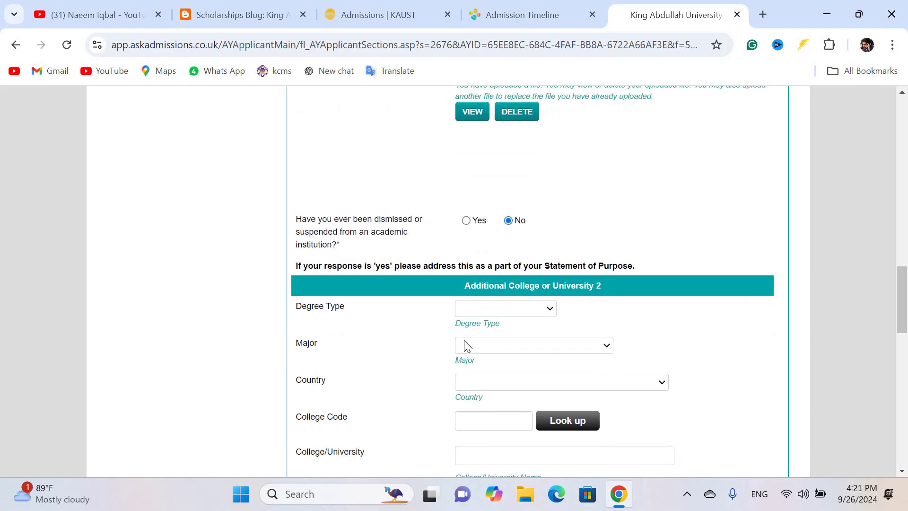
pyautogui.scroll(-3, 463, 265)
pyautogui.scroll(-9, 459, 284)
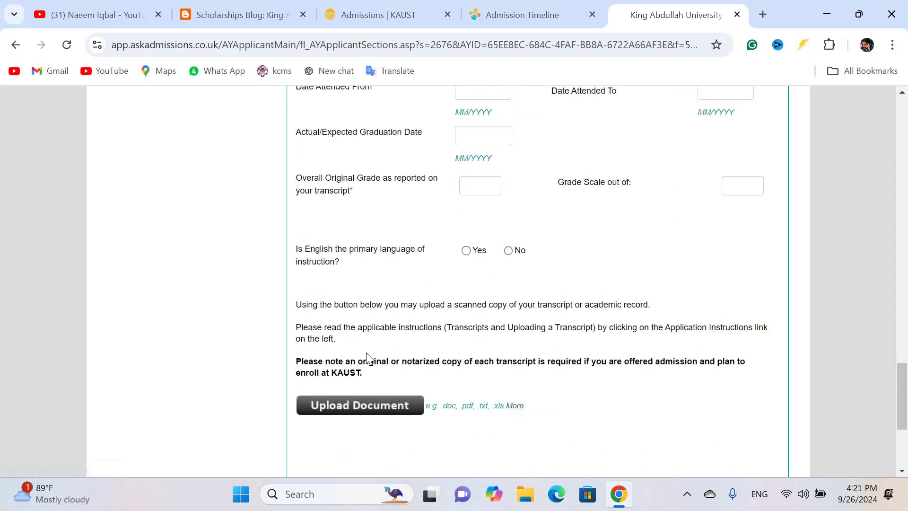
pyautogui.scroll(-5, 491, 372)
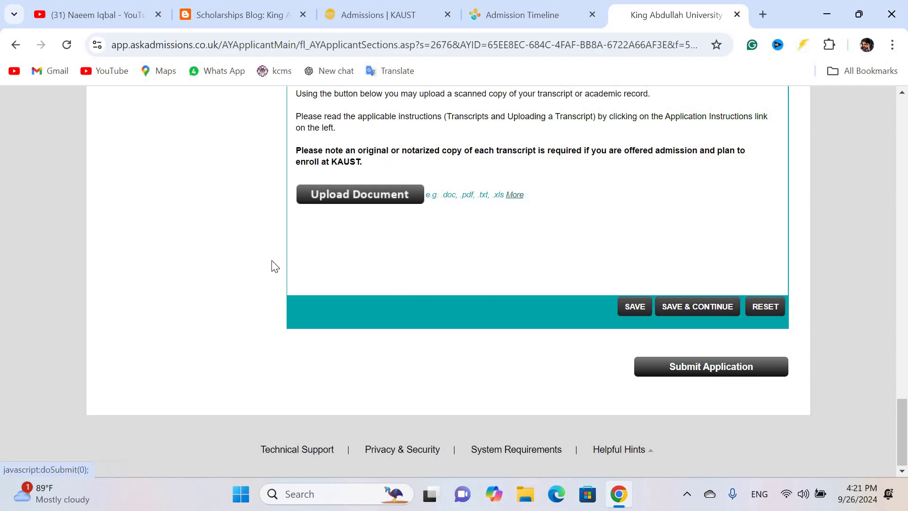
pyautogui.scroll(20, 204, 256)
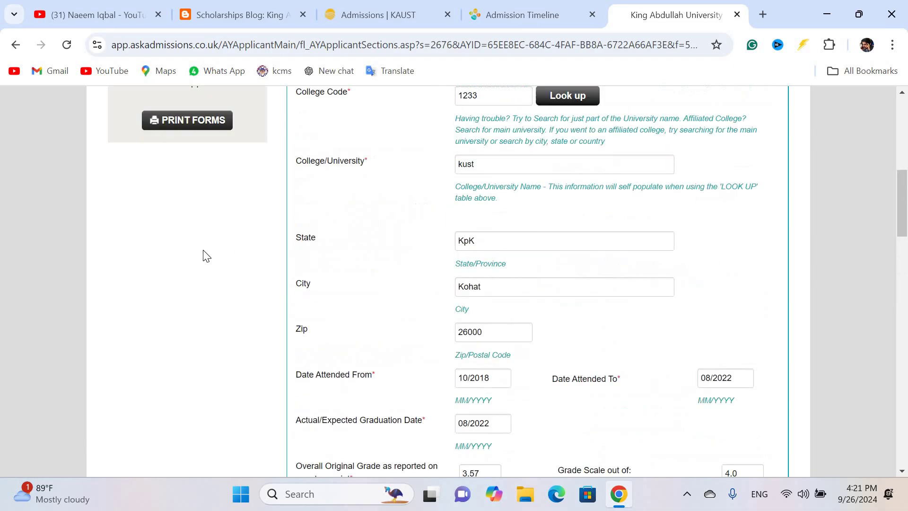
# Open the Official Documents section and review its resume, statement of purpose, passport details and recommendation writer fields.
pyautogui.scroll(3, 203, 256)
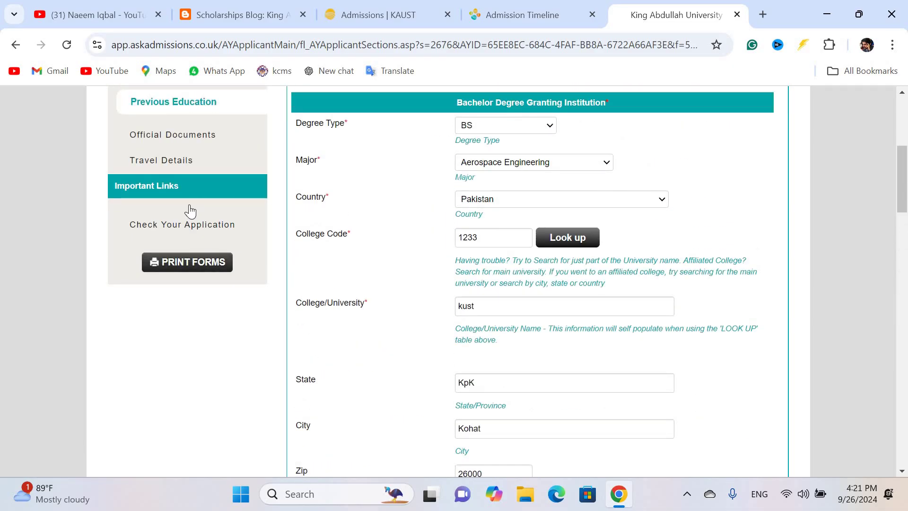
pyautogui.scroll(2, 190, 211)
pyautogui.click(189, 204)
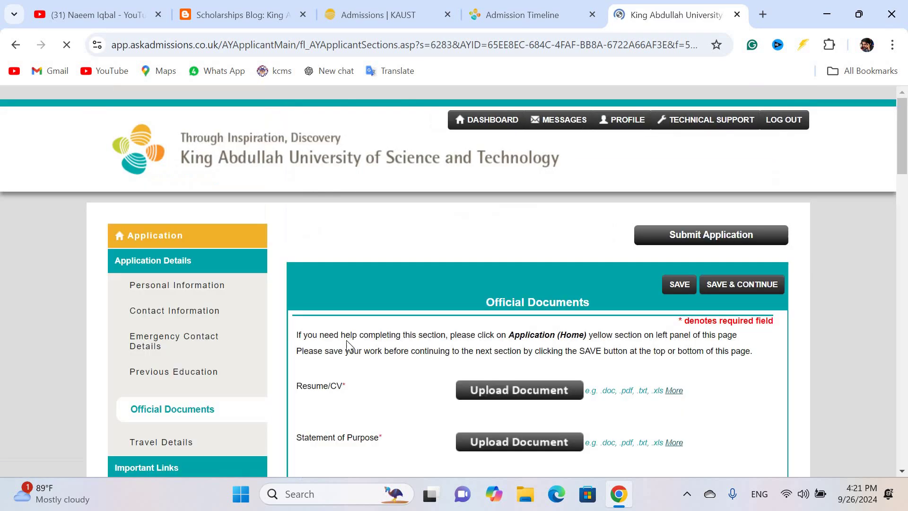
pyautogui.scroll(-1, 494, 315)
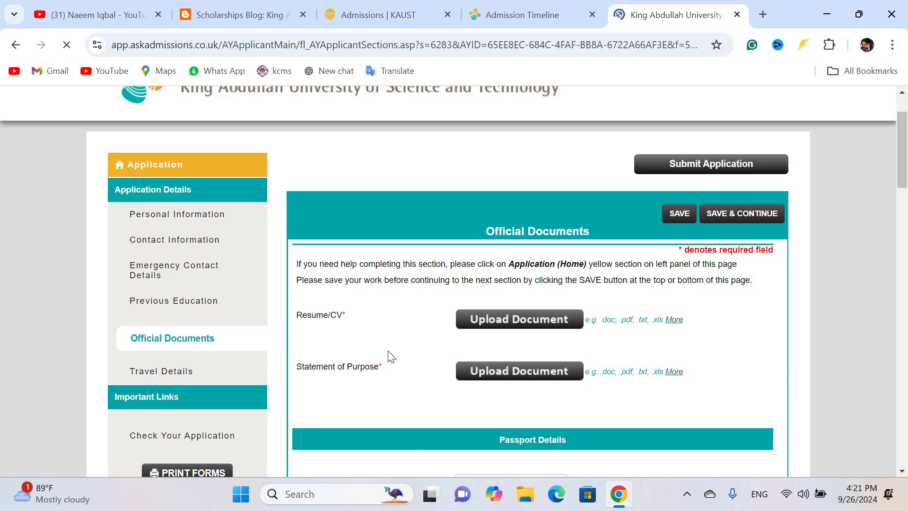
pyautogui.scroll(-1, 391, 350)
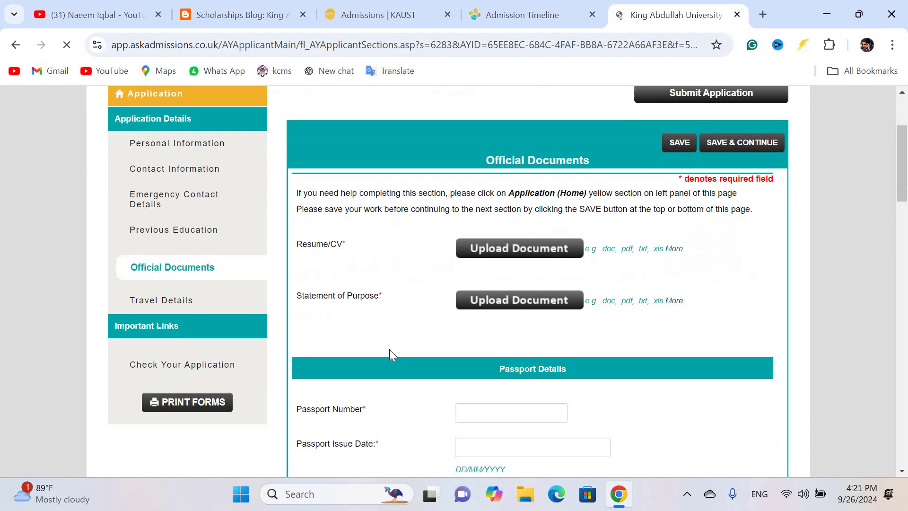
pyautogui.scroll(-1, 505, 336)
pyautogui.scroll(-1, 555, 347)
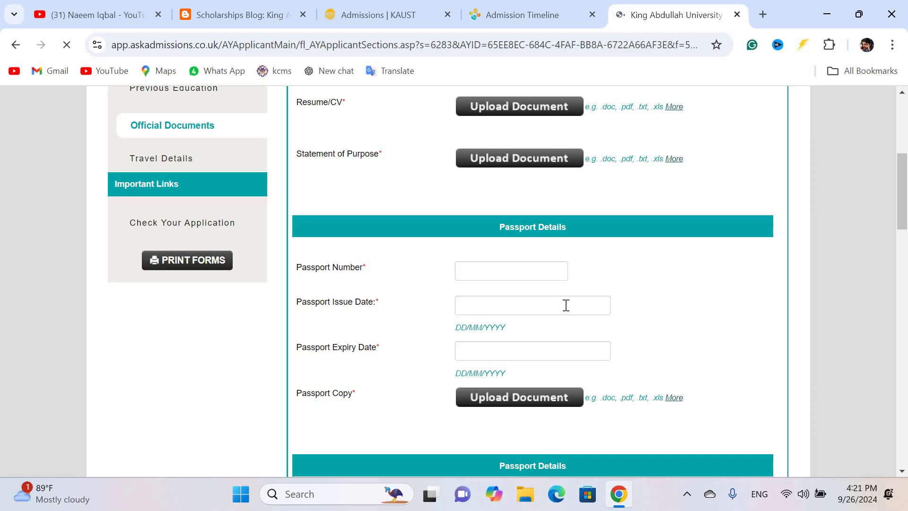
pyautogui.scroll(-2, 515, 296)
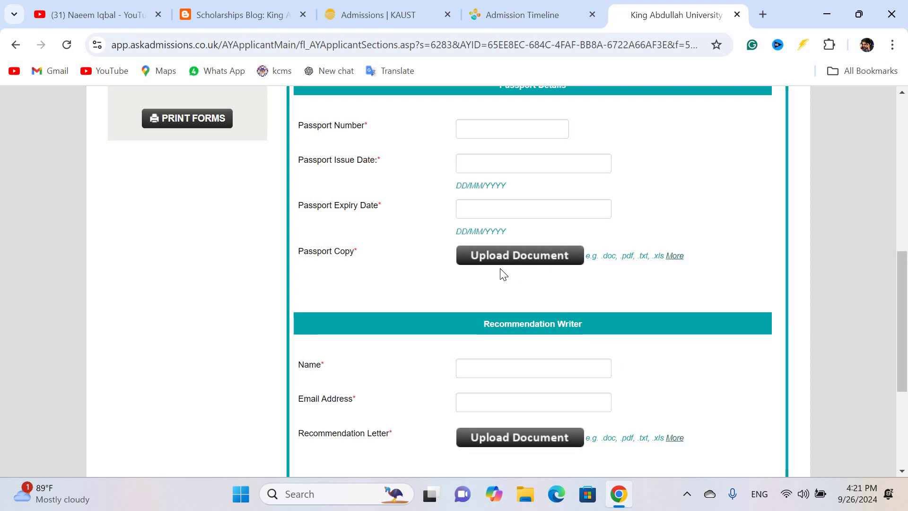
pyautogui.scroll(-2, 506, 272)
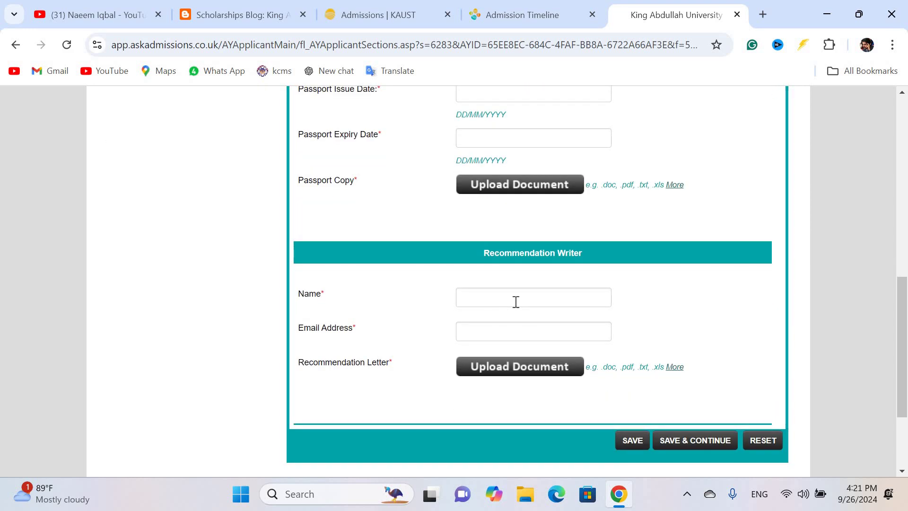
pyautogui.scroll(-2, 538, 321)
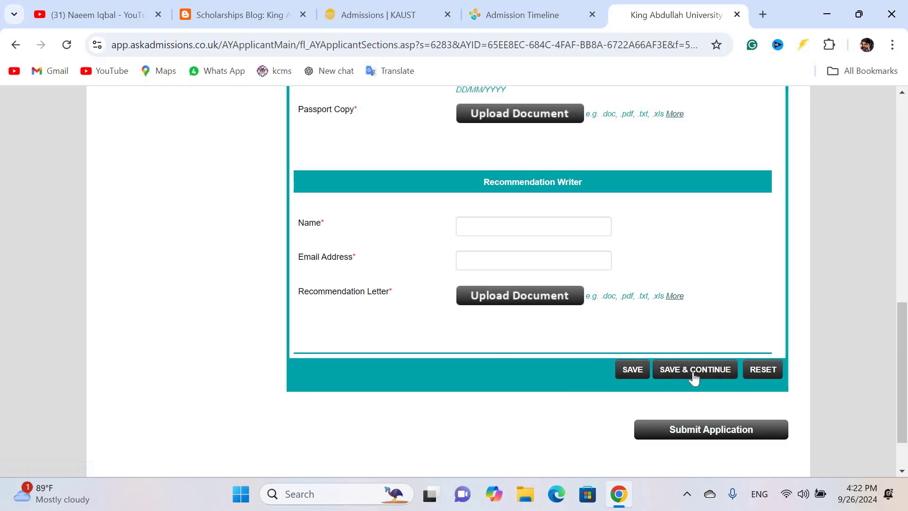
pyautogui.scroll(4, 373, 360)
pyautogui.scroll(4, 373, 360)
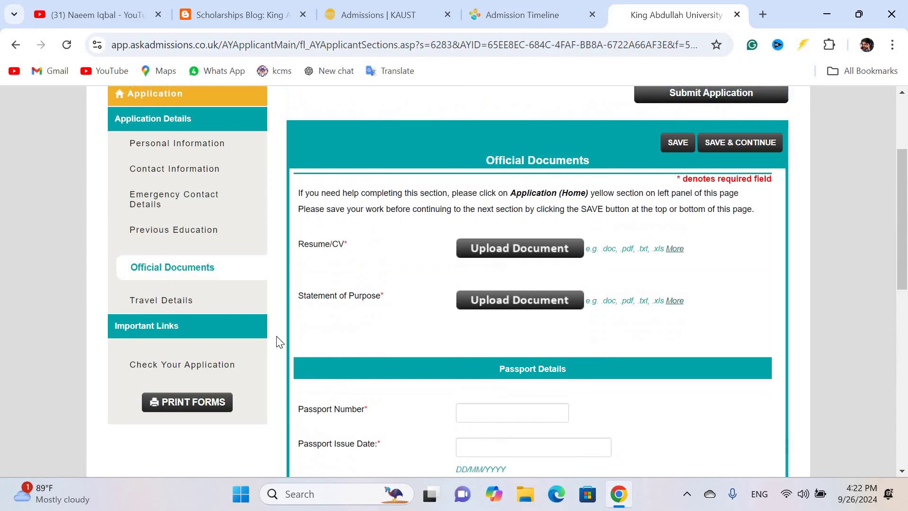
# Open the Travel Details section and review its religion, visa, departure point, visa pick-up location and expected arrival and departure date fields.
pyautogui.click(185, 307)
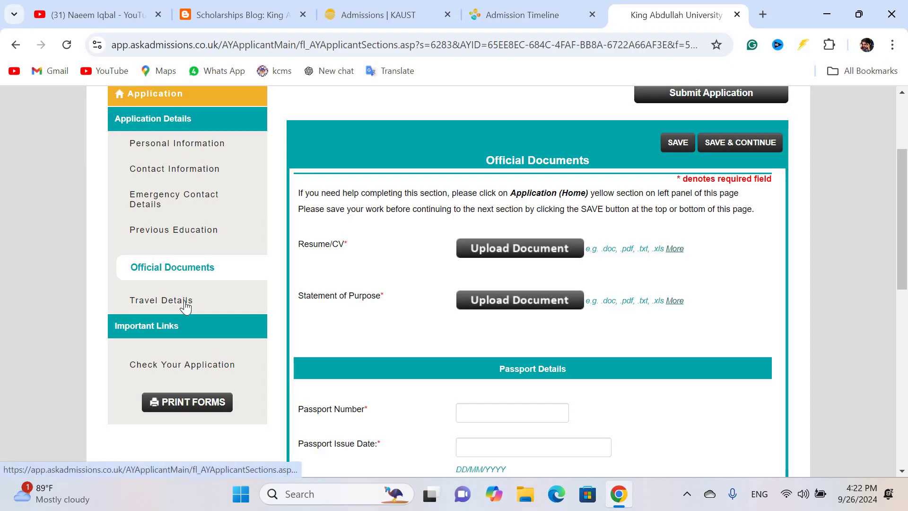
pyautogui.scroll(-3, 444, 303)
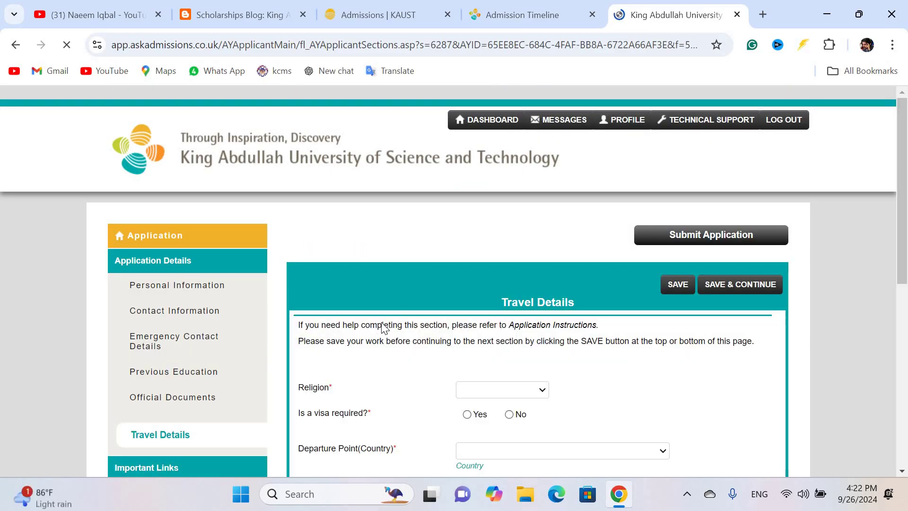
pyautogui.scroll(-3, 397, 325)
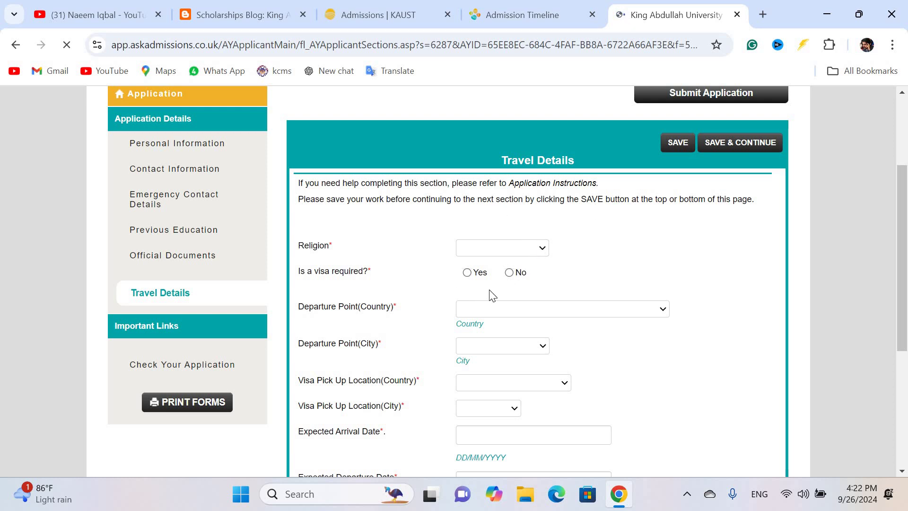
pyautogui.click(507, 309)
pyautogui.click(393, 346)
pyautogui.scroll(-3, 440, 358)
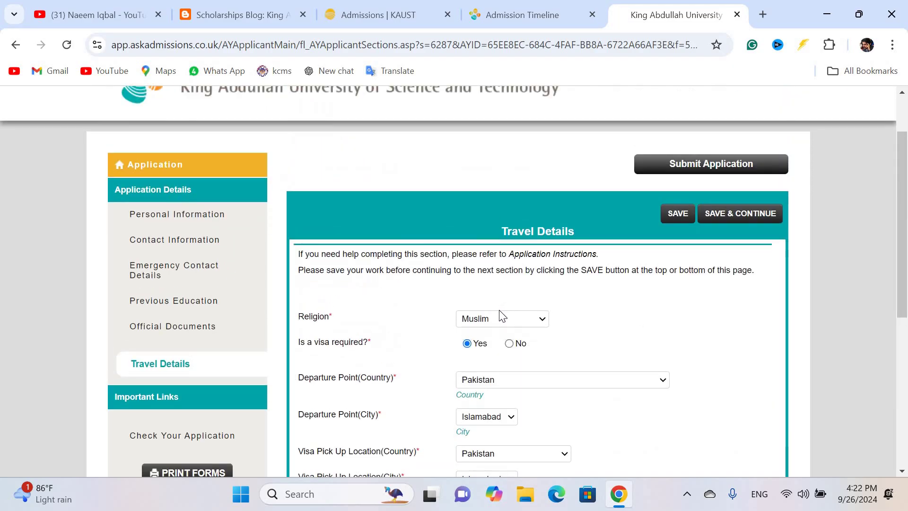
pyautogui.scroll(-3, 502, 315)
pyautogui.scroll(-2, 623, 373)
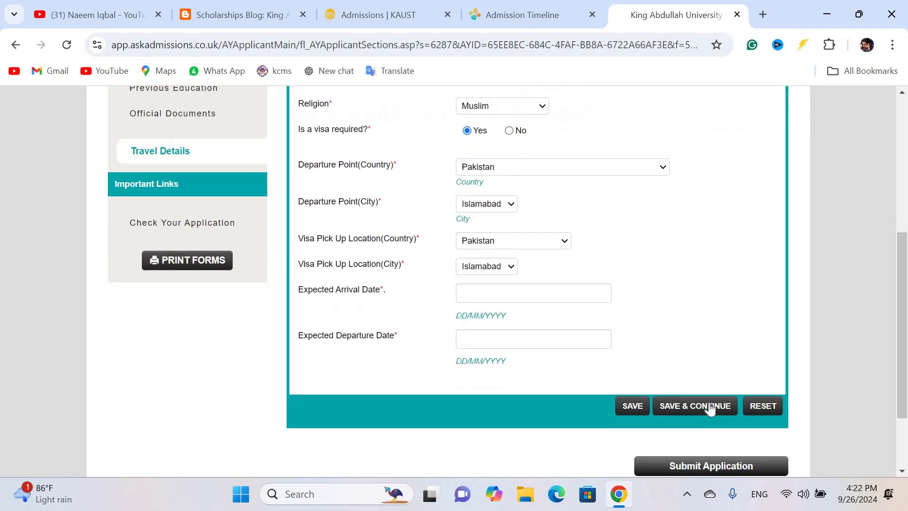
pyautogui.scroll(1, 644, 334)
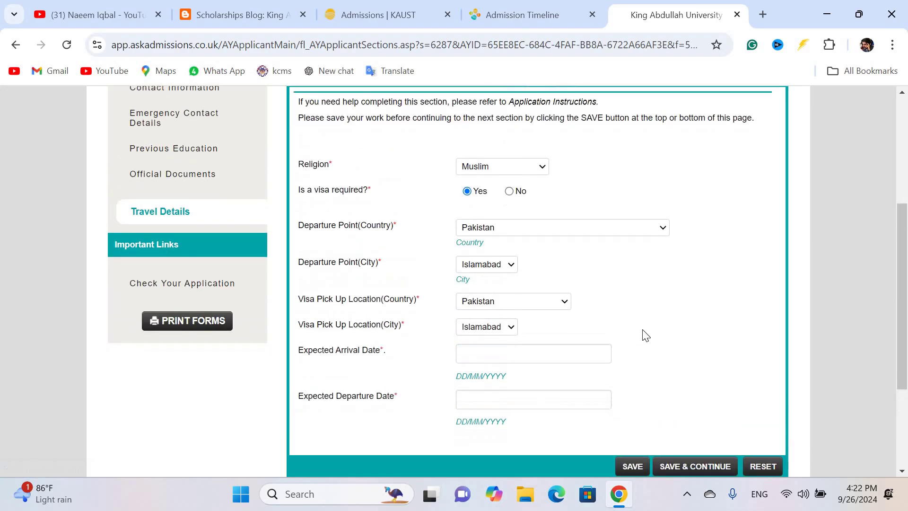
pyautogui.scroll(-3, 474, 308)
pyautogui.scroll(3, 188, 251)
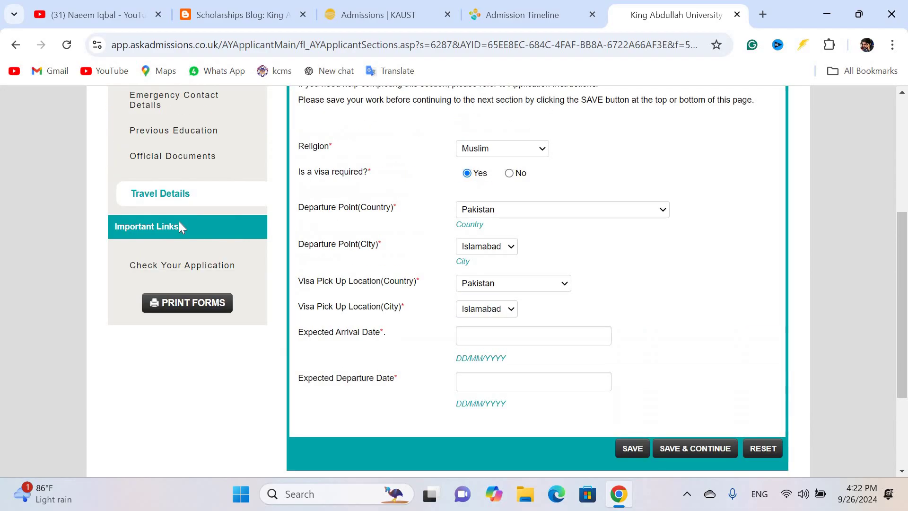
# Check the application for uncompleted required questions and view the format options for printing the forms.
pyautogui.click(213, 268)
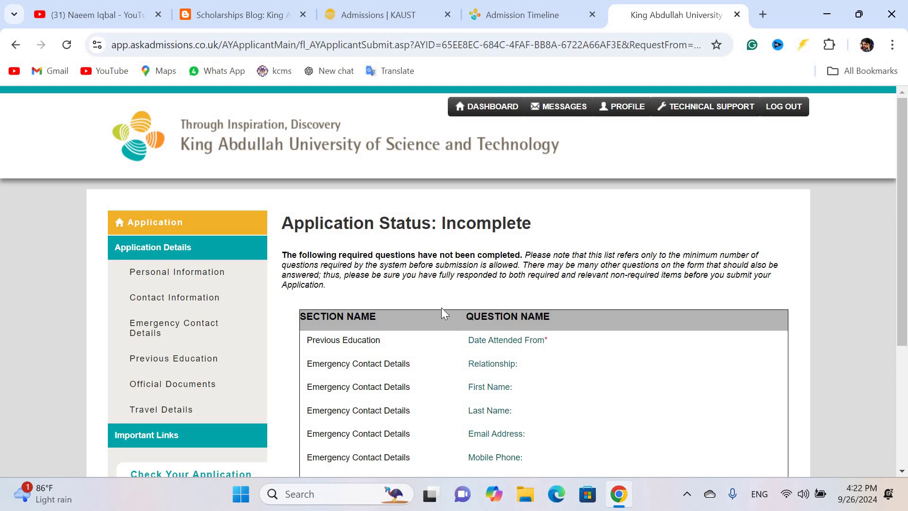
pyautogui.scroll(-4, 402, 335)
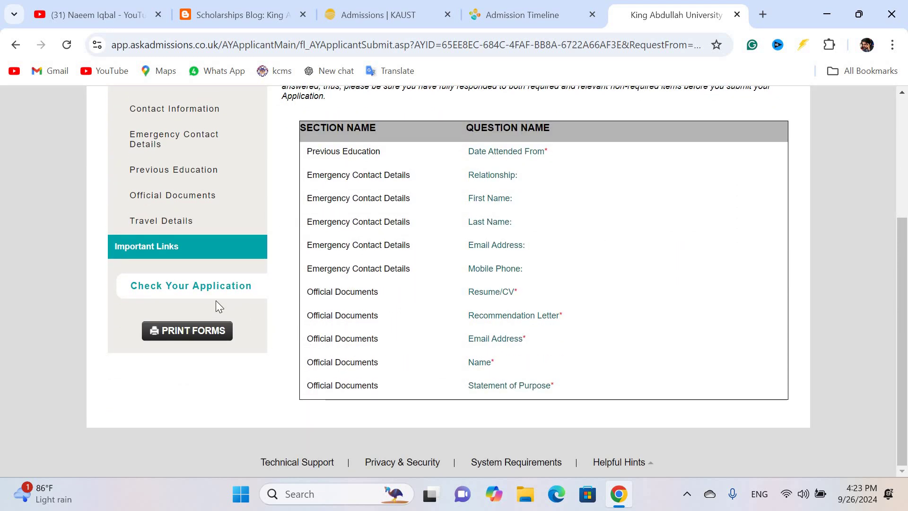
pyautogui.click(210, 332)
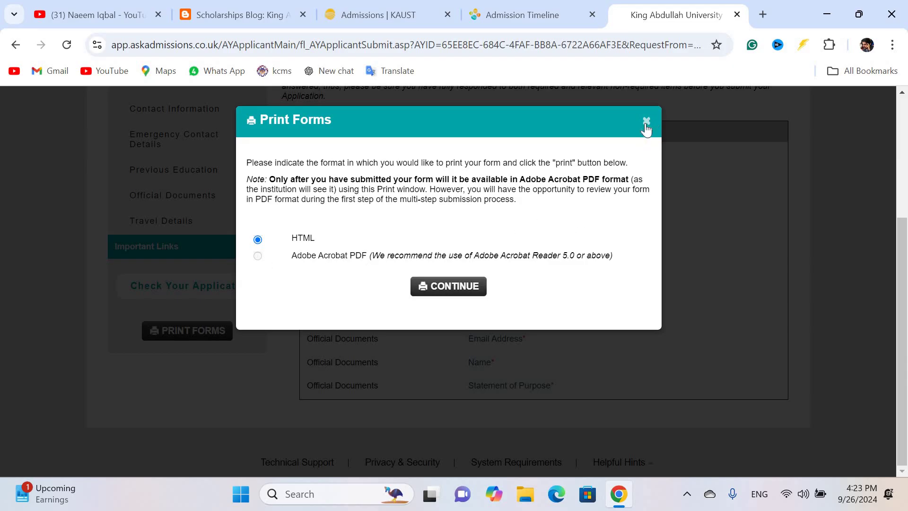
pyautogui.click(434, 292)
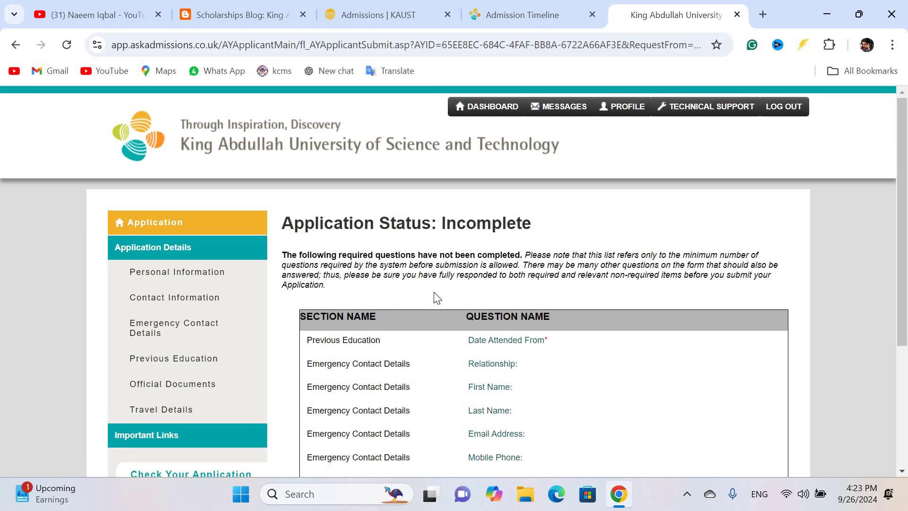
pyautogui.scroll(-4, 431, 300)
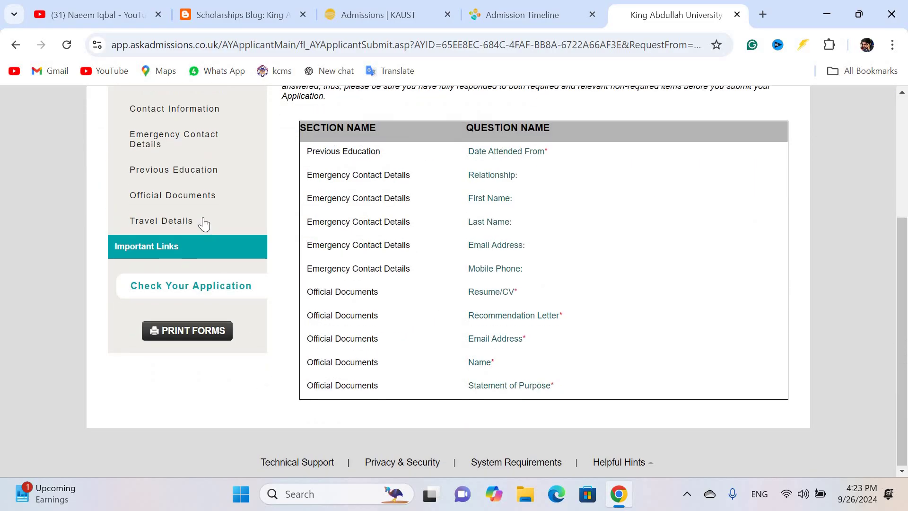
# Revisit the Emergency Contact Details and Travel Details sections and look over their fields down to the submission option.
pyautogui.click(184, 222)
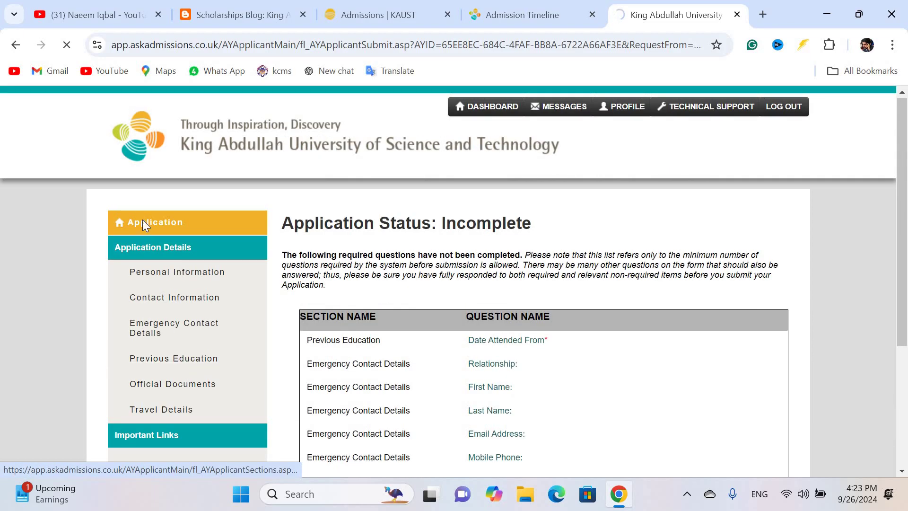
pyautogui.scroll(-7, 235, 284)
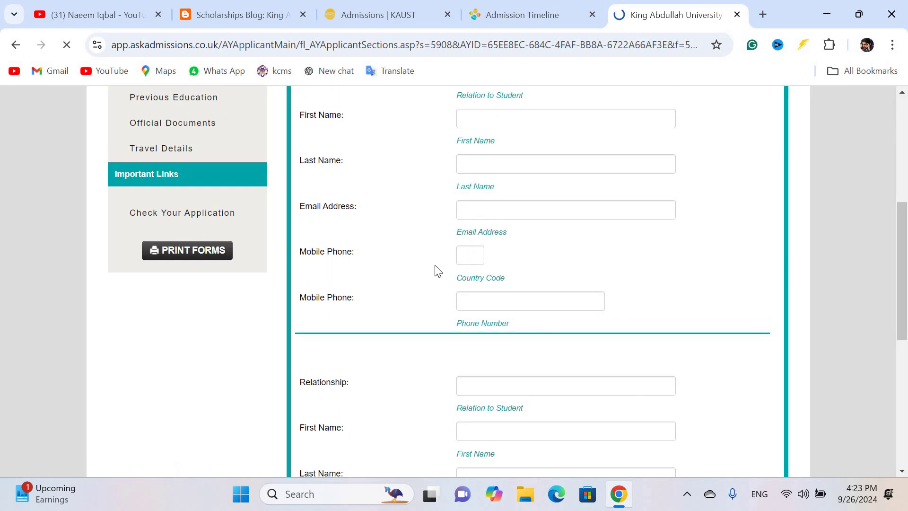
pyautogui.scroll(-8, 748, 291)
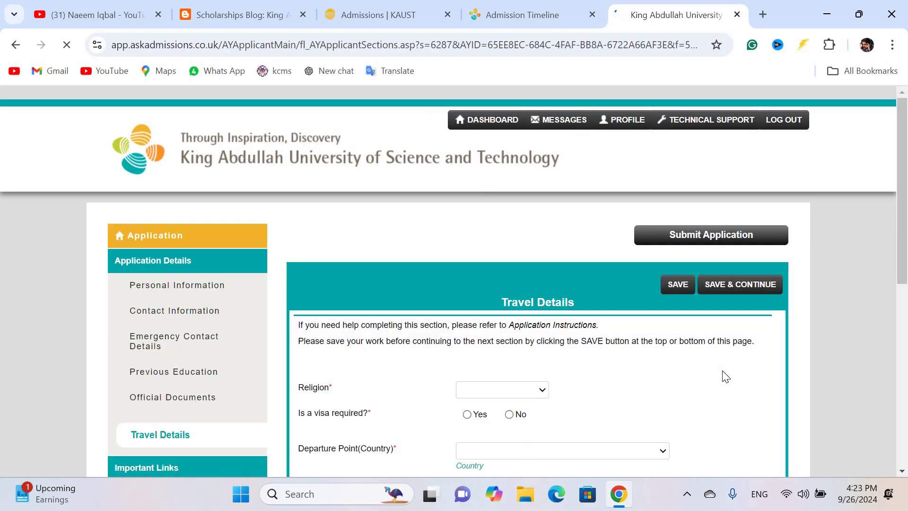
pyautogui.scroll(-8, 726, 377)
pyautogui.scroll(8, 723, 378)
pyautogui.scroll(-6, 287, 415)
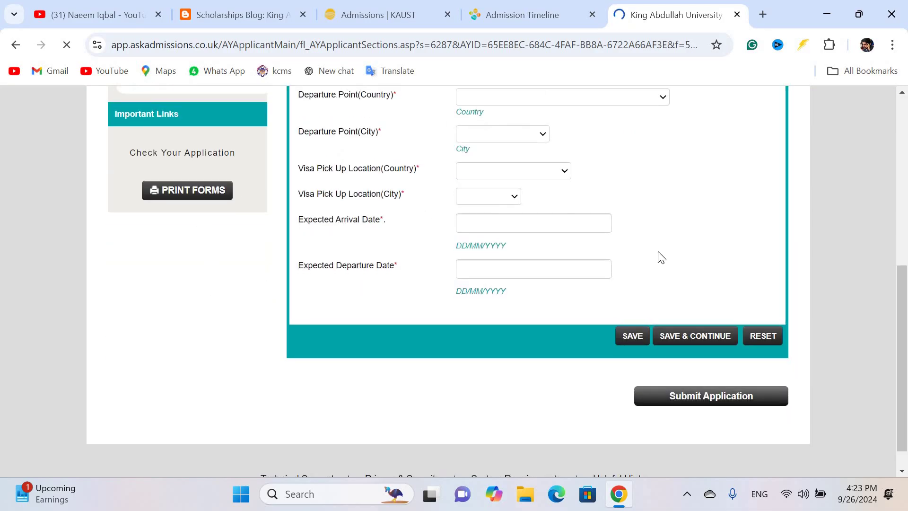
pyautogui.scroll(4, 659, 255)
pyautogui.scroll(3, 728, 163)
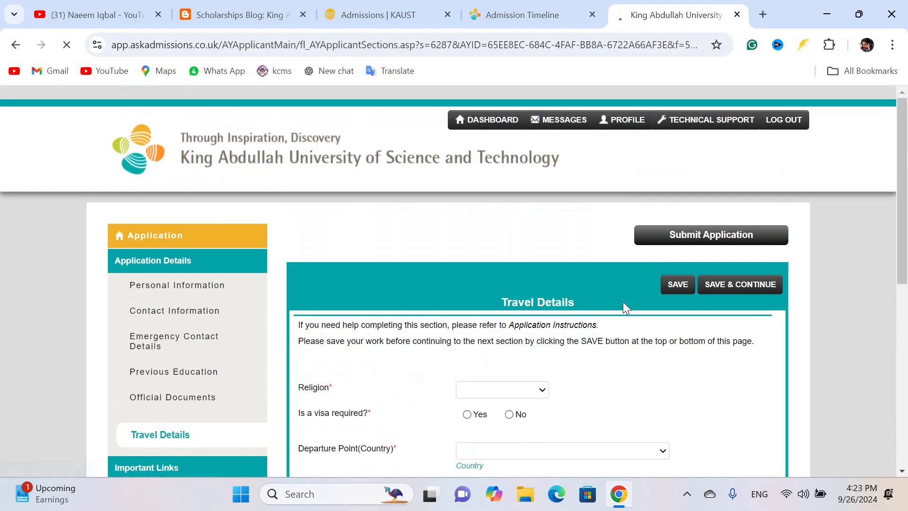
pyautogui.scroll(-1, 693, 348)
pyautogui.scroll(1, 697, 326)
pyautogui.scroll(-4, 698, 327)
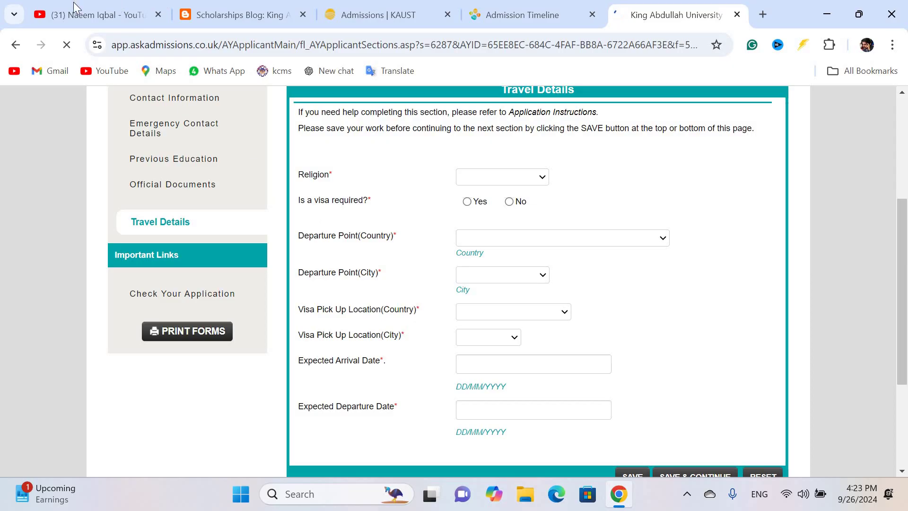
# Switch to the open YouTube channel page and browse its latest scholarship videos.
pyautogui.click(92, 6)
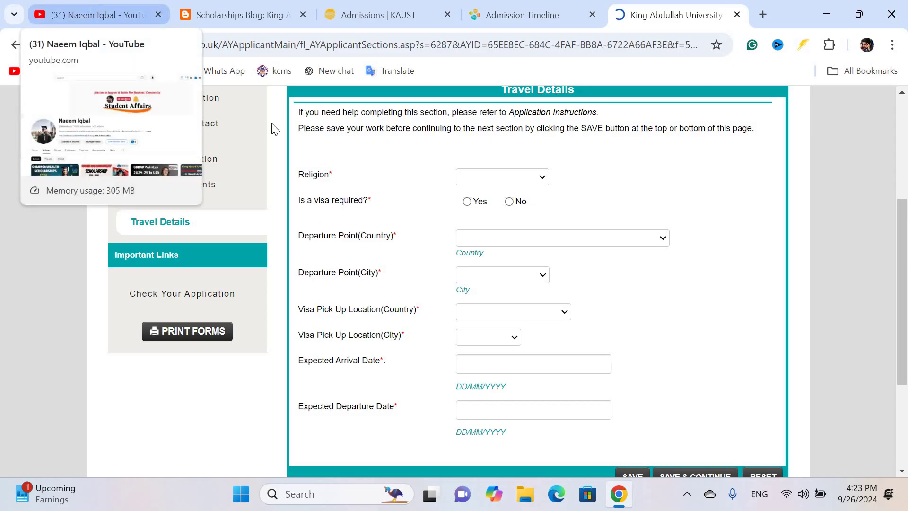
pyautogui.scroll(-3, 363, 256)
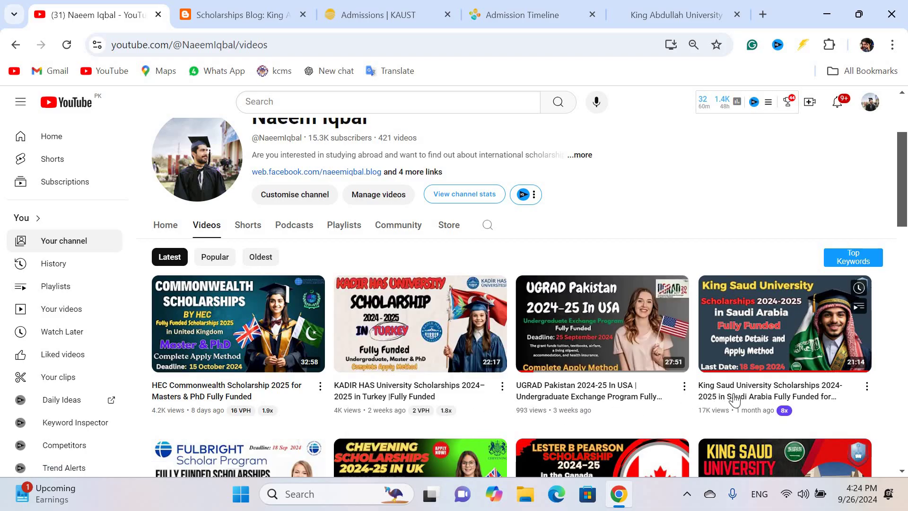
pyautogui.scroll(-3, 601, 368)
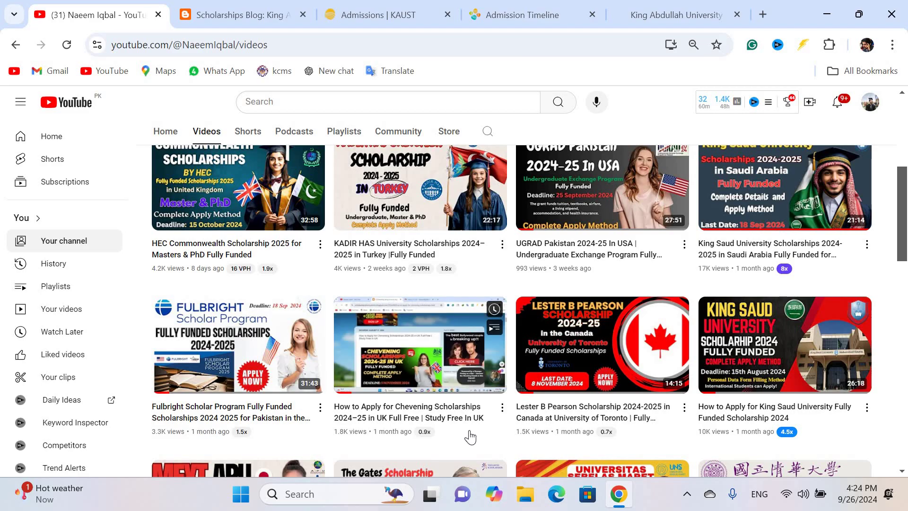
pyautogui.scroll(5, 603, 280)
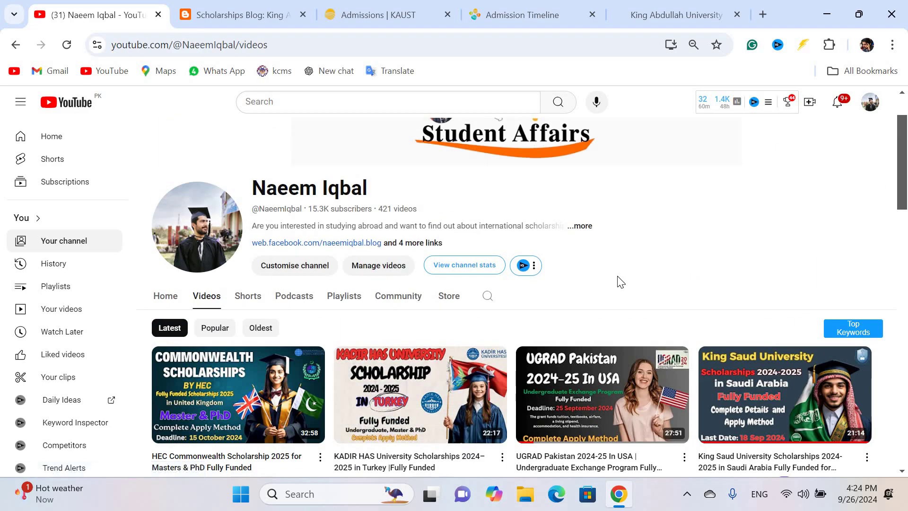